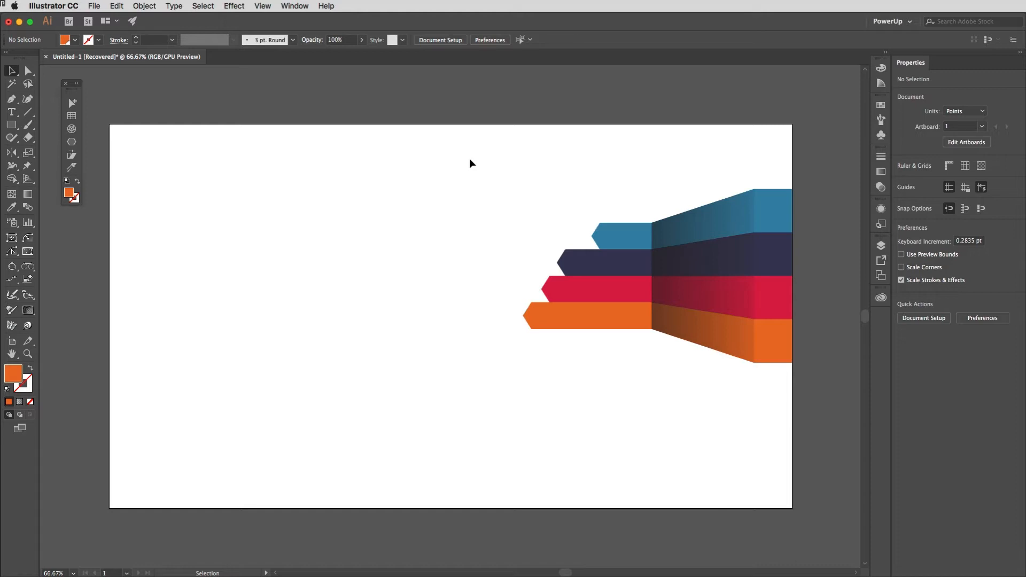
Draw an orange rectangle about 137 by 456 pt against the artboard's left edge and split it into four rows without gutters.
key(m)
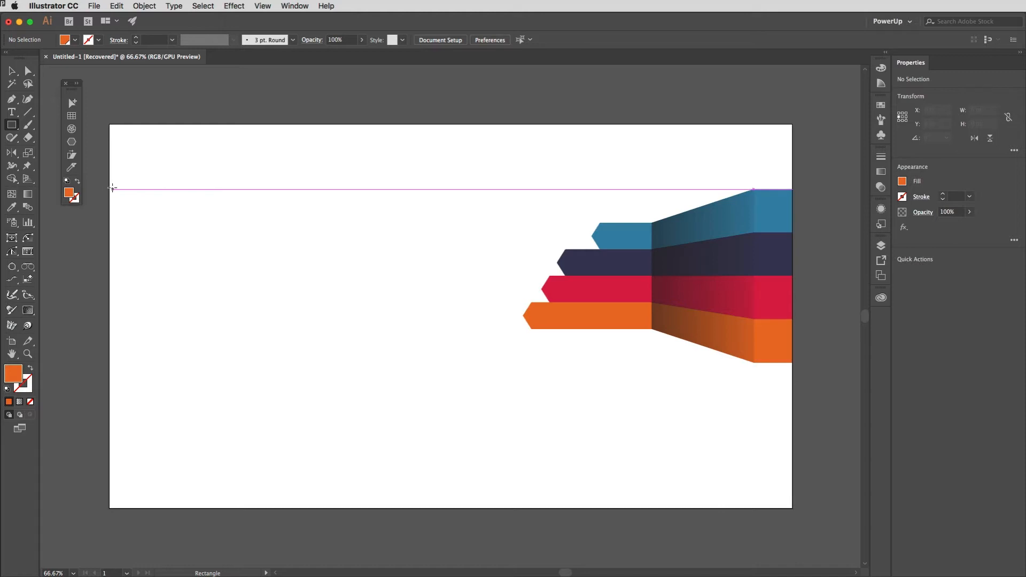
drag(109, 189, 157, 351)
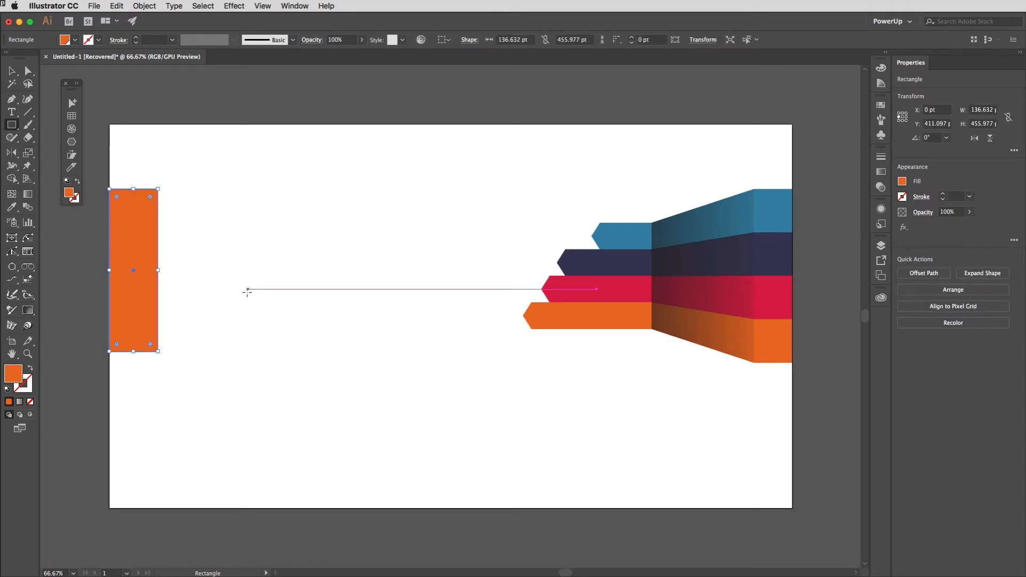
click(145, 6)
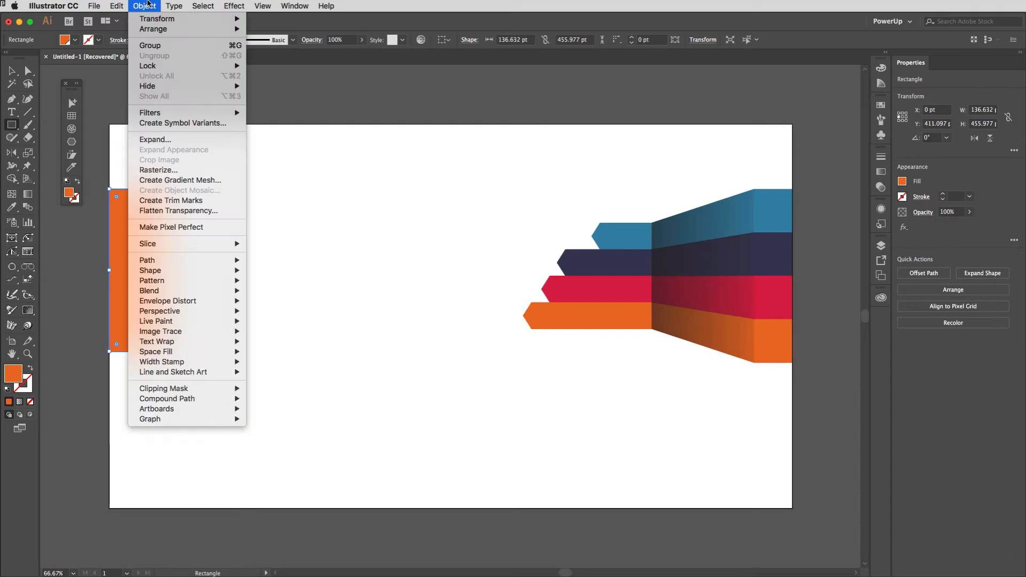
mouse_move(169, 261)
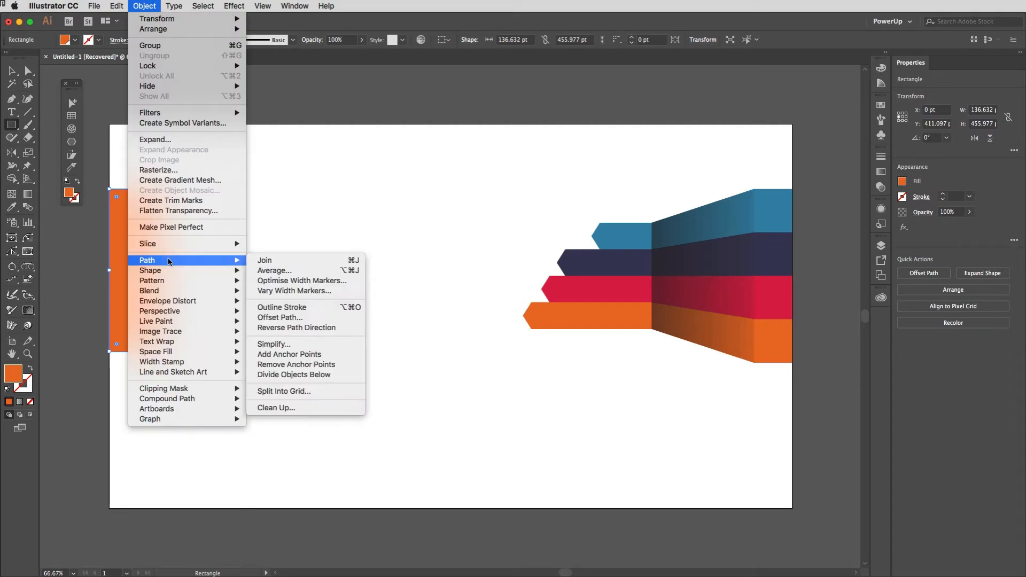
click(308, 392)
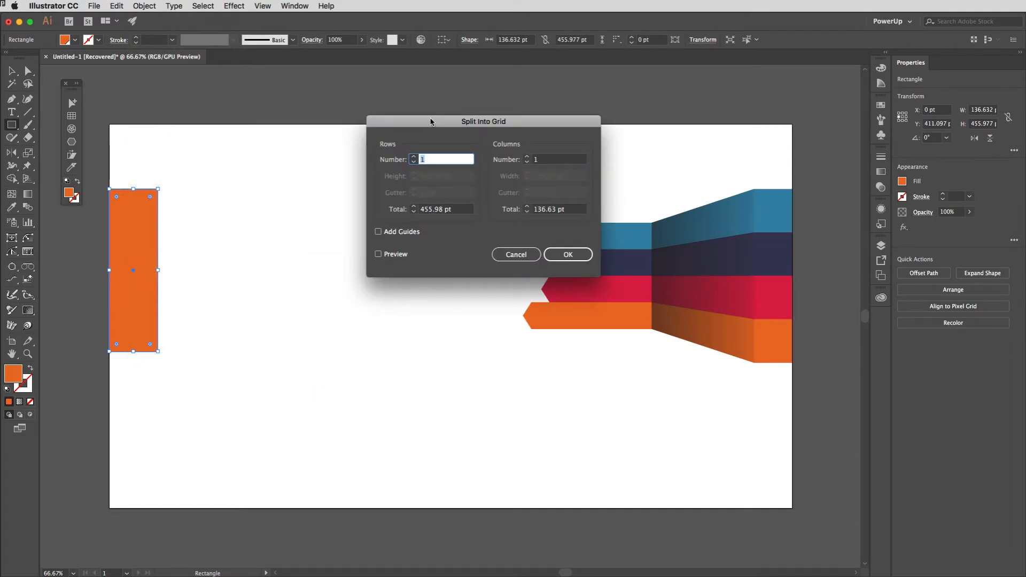
drag(430, 121, 385, 105)
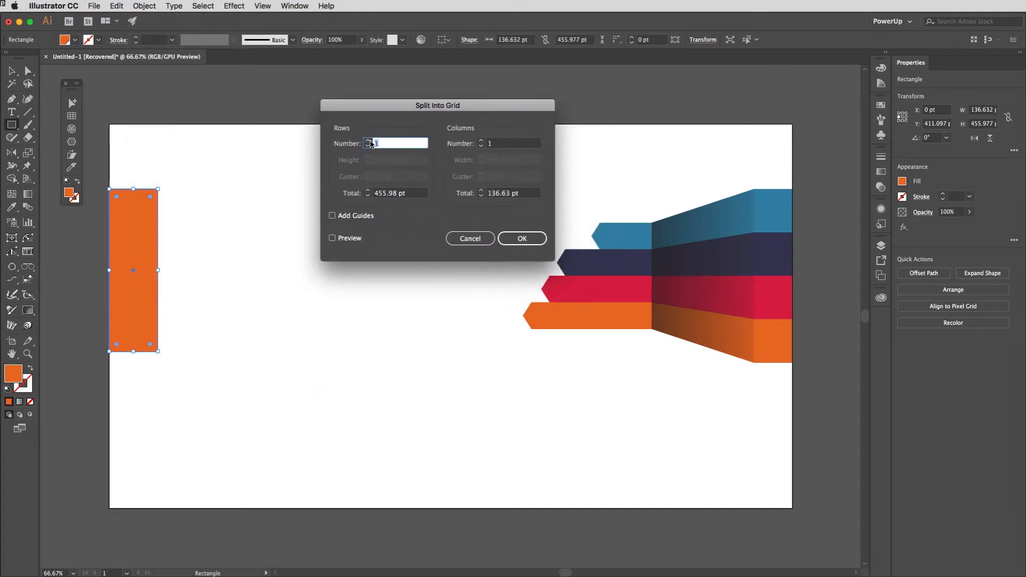
key(Up)
key(Up)
key(Up)
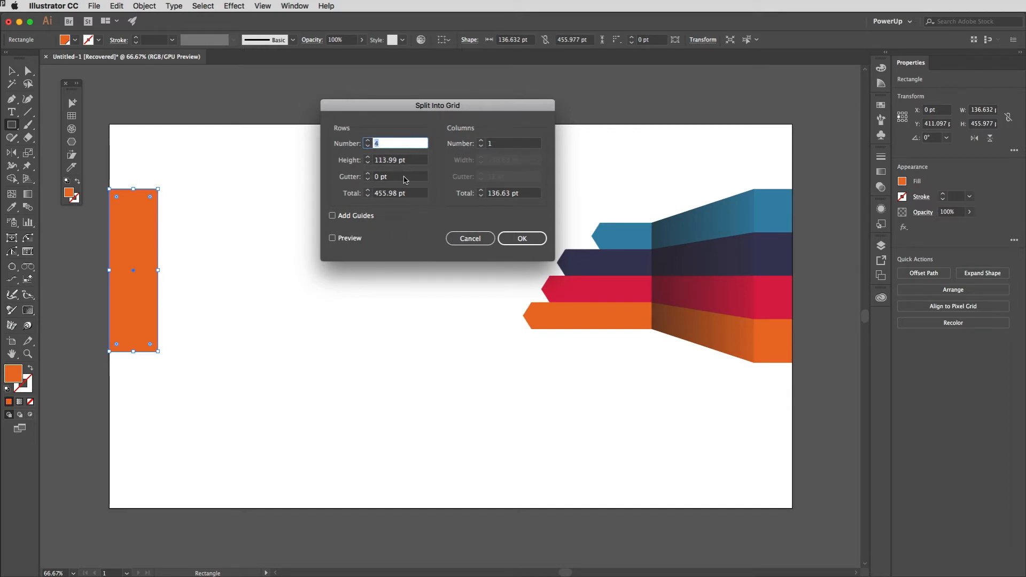
click(520, 239)
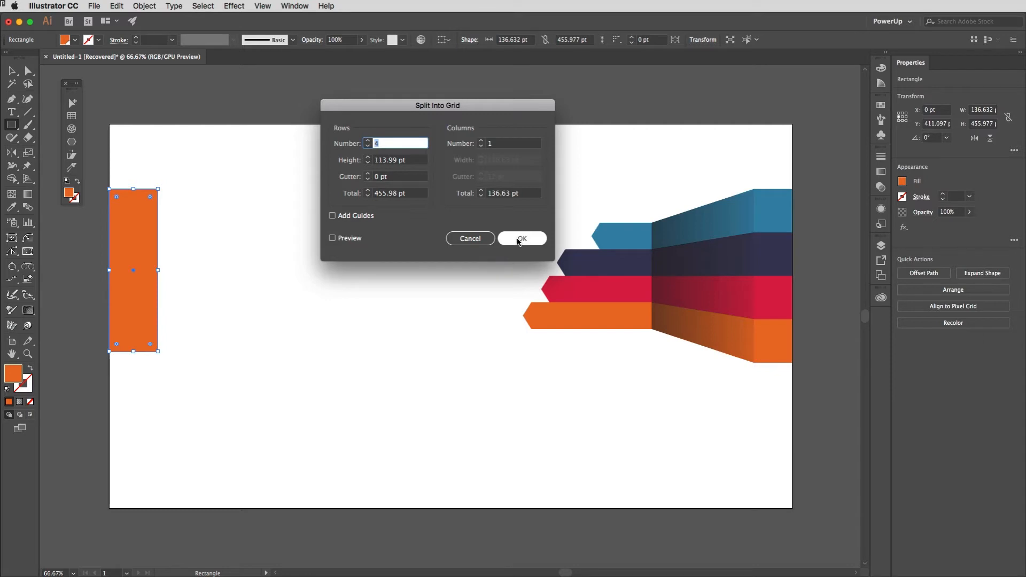
click(521, 239)
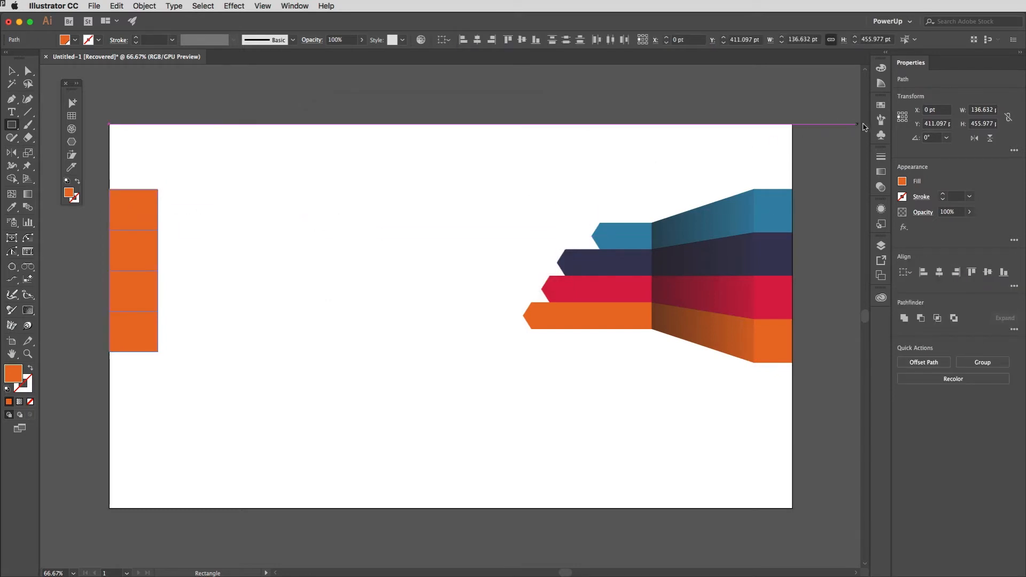
Recolor the upper three blocks from top to bottom with the blue, dark navy and crimson swatches, keeping the lowest one orange.
click(877, 105)
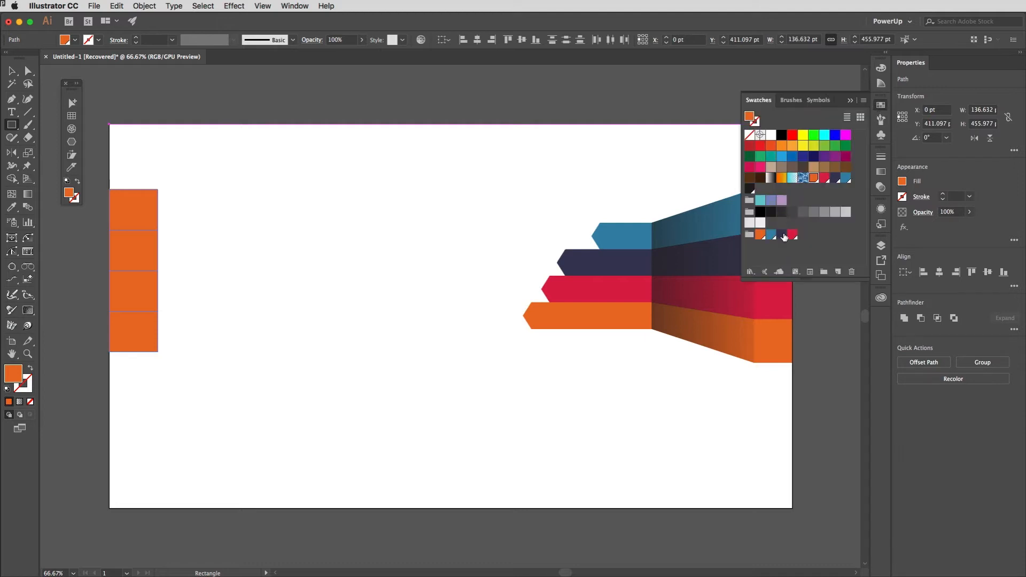
drag(771, 235, 138, 212)
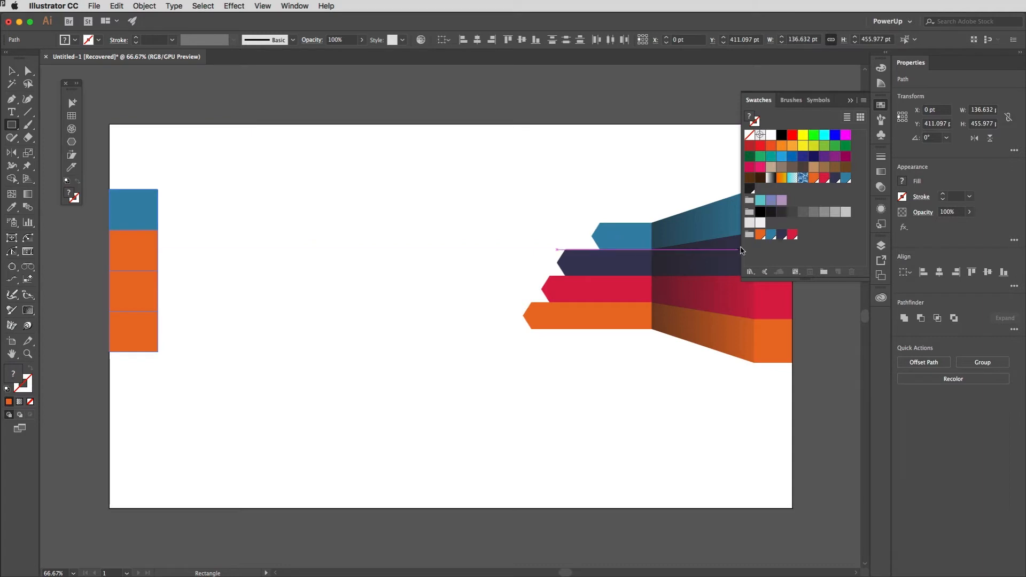
drag(786, 238, 145, 249)
drag(793, 236, 134, 295)
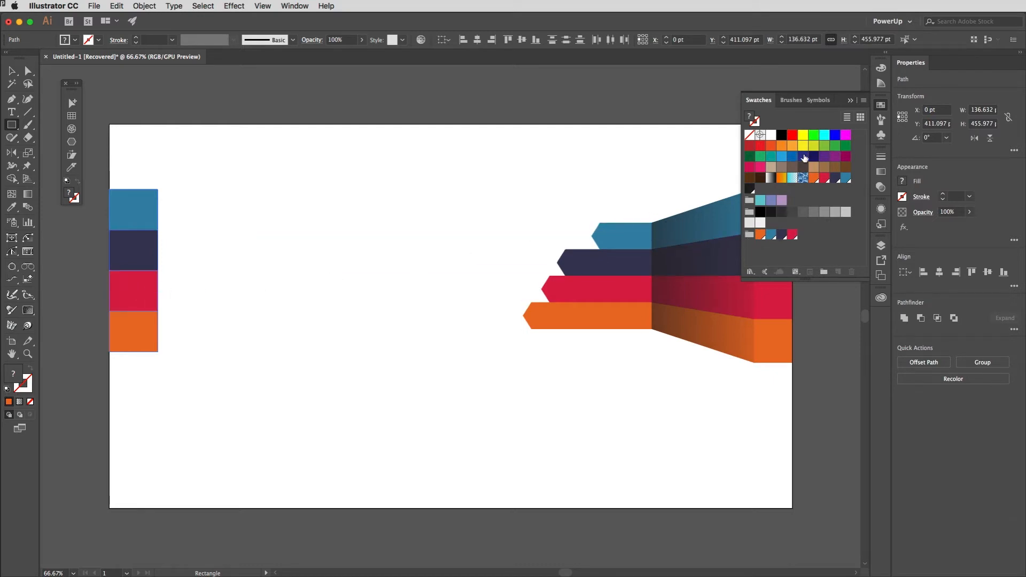
click(880, 107)
Delete the finished sample ribbon graphic at the artboard's right side.
key(v)
drag(504, 168, 793, 401)
key(Delete)
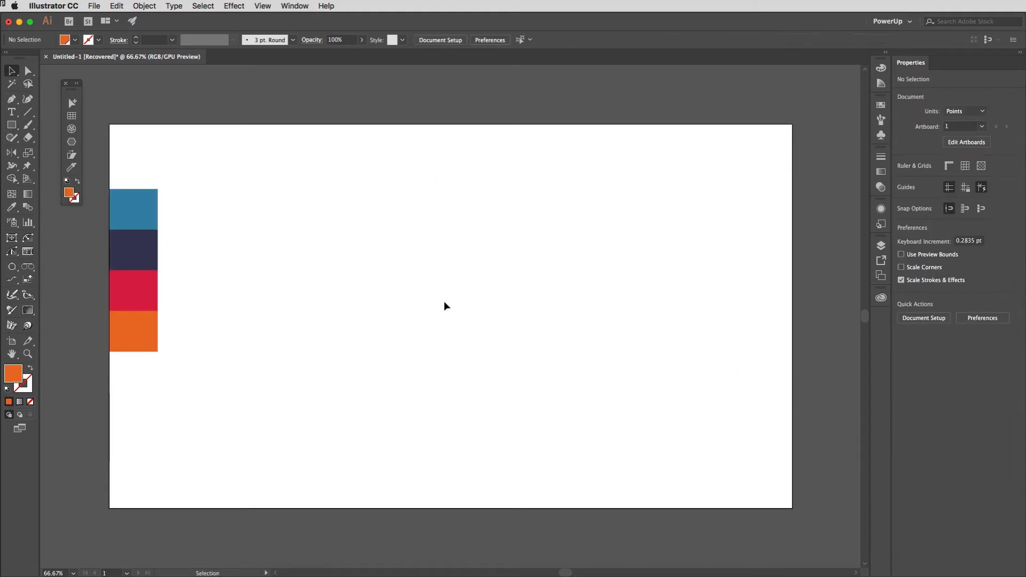
Duplicate the four colored blocks flush against the originals' right side and stretch the copies to about 371 pt wide.
drag(138, 164, 143, 366)
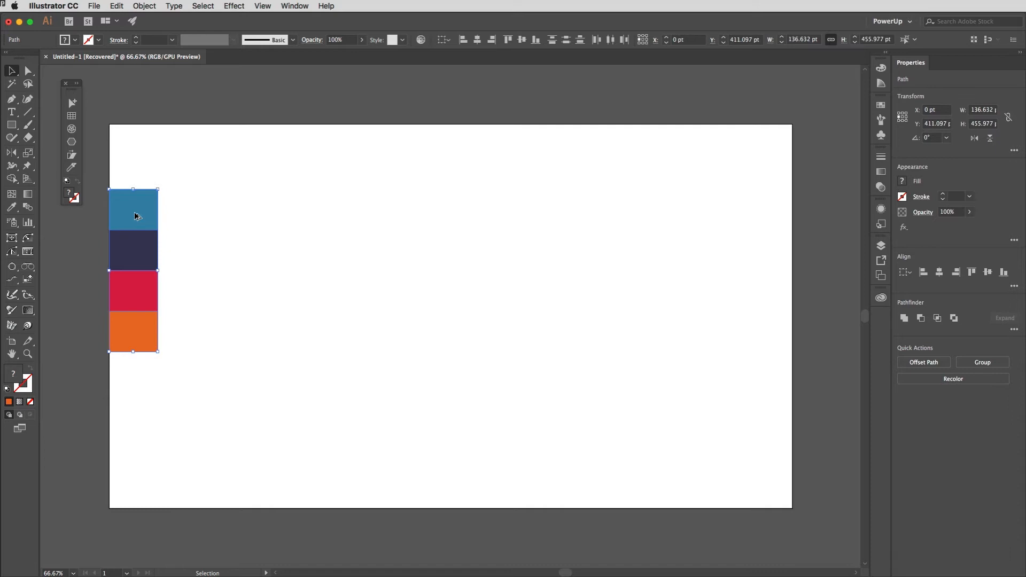
drag(134, 212, 186, 220)
key(super+1)
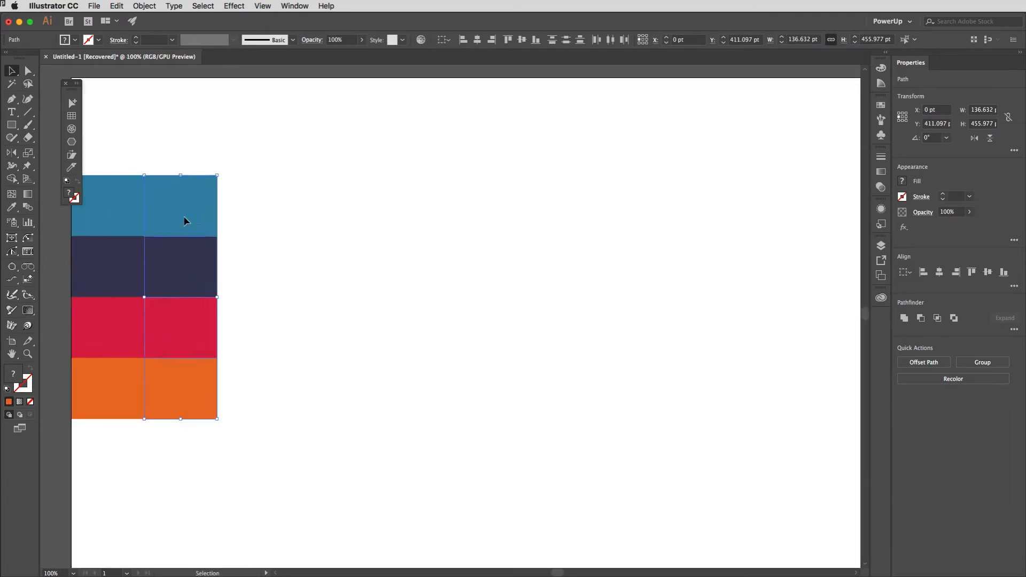
key(space)
drag(277, 294, 300, 268)
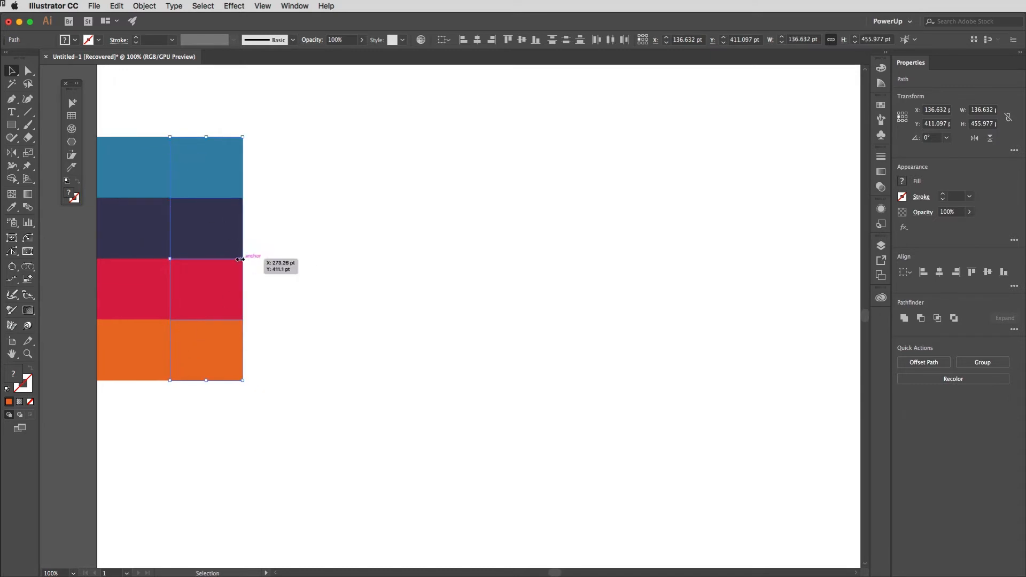
drag(240, 258, 368, 265)
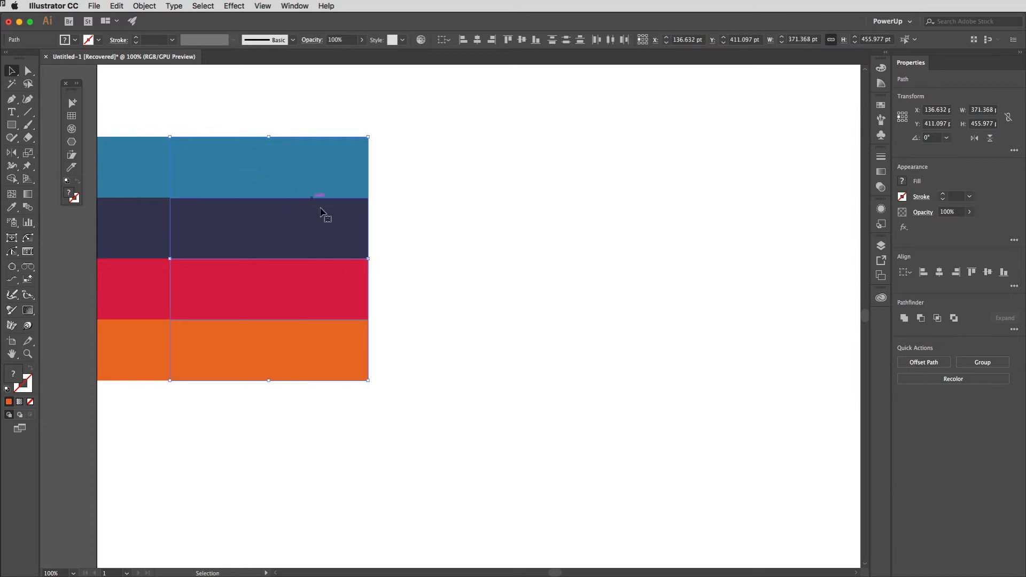
Taper the stretched blocks by scaling only their right-end anchor points uniformly to about 65%.
drag(443, 217, 415, 225)
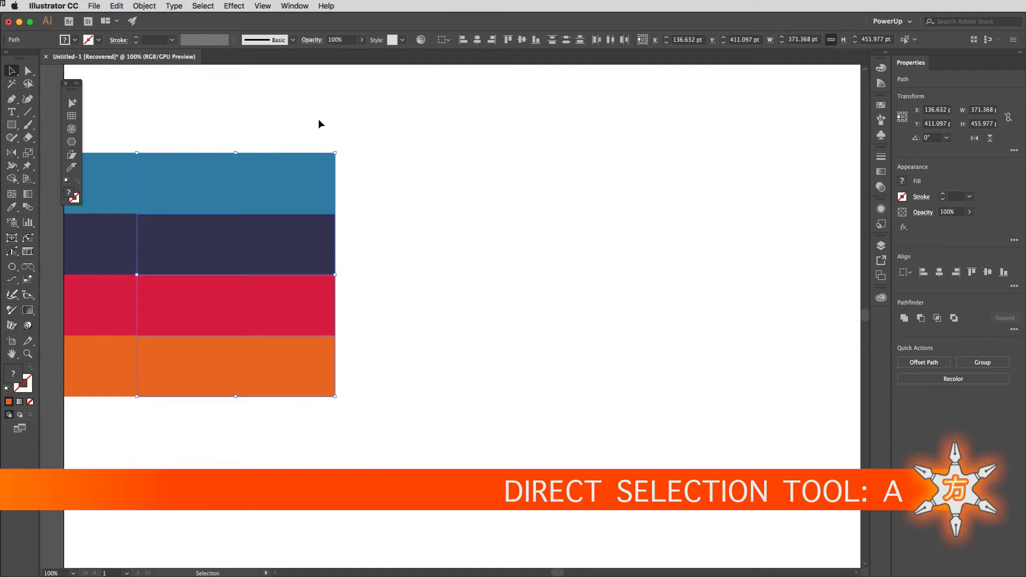
key(a)
drag(312, 123, 358, 447)
key(s)
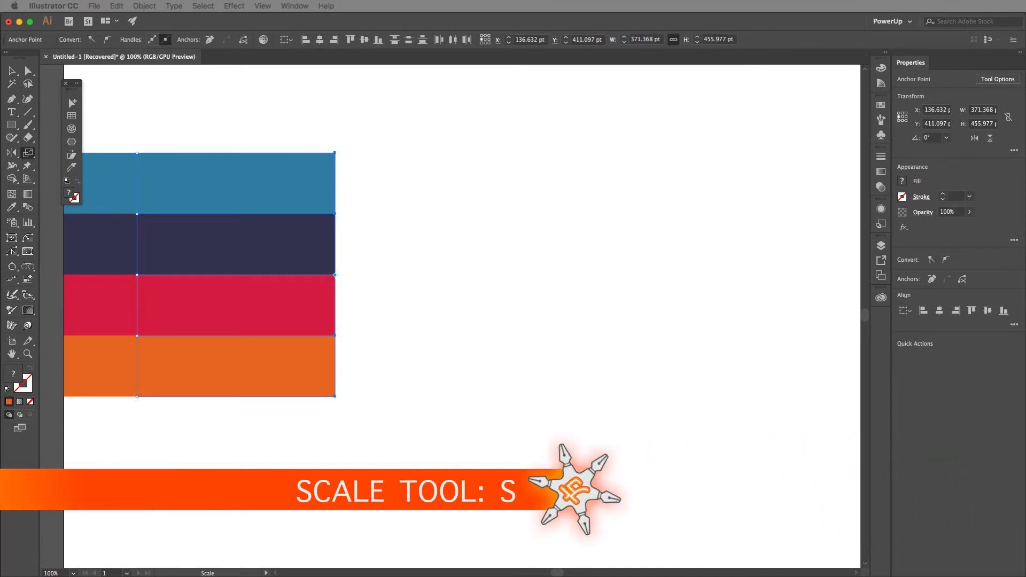
key(Return)
drag(910, 200, 511, 119)
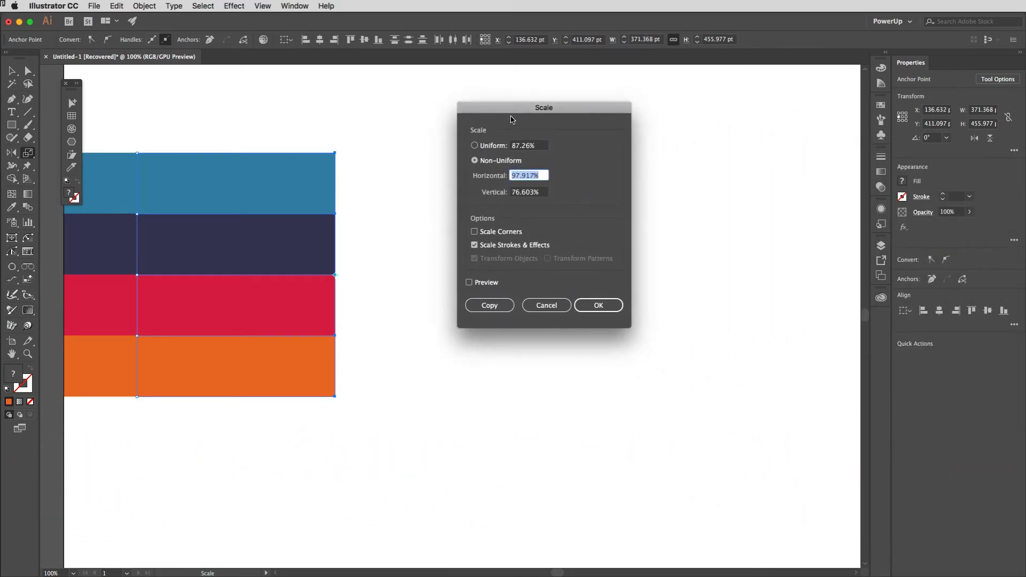
click(537, 149)
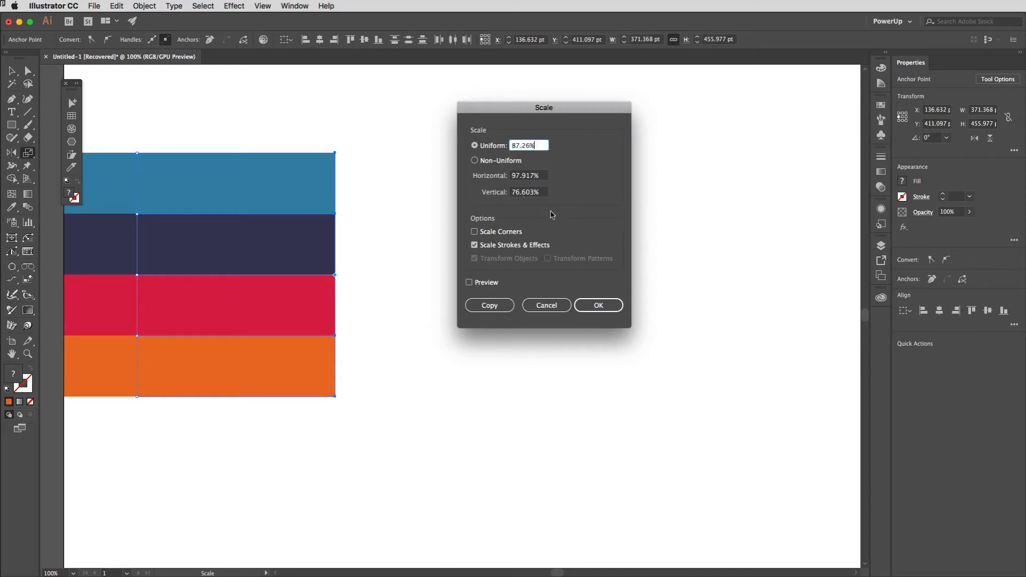
click(484, 283)
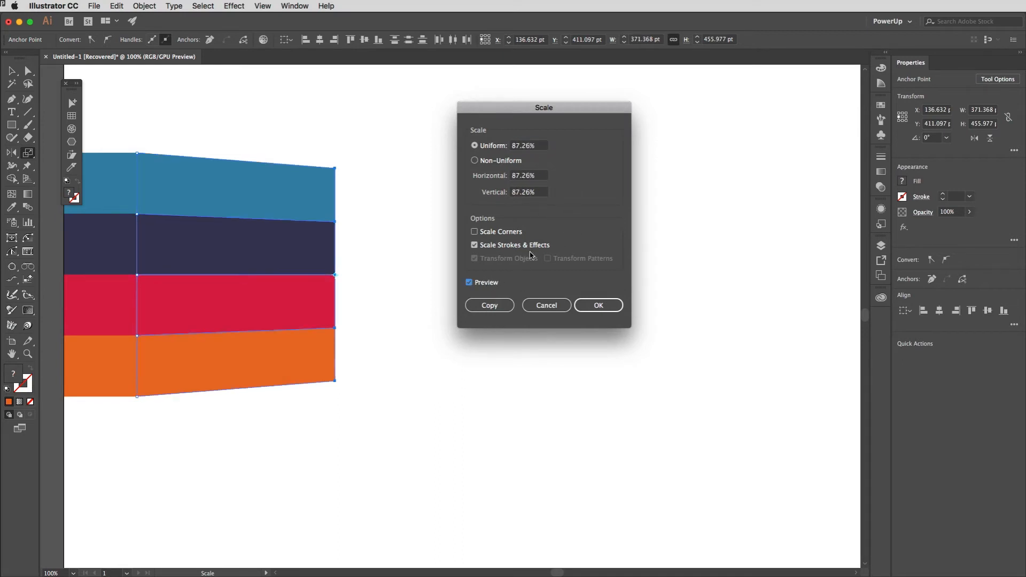
click(539, 148)
key(Down)
key(Down)
key(Down)
key(Down)
key(Down)
key(Down)
key(Down)
key(Down)
key(Down)
key(Down)
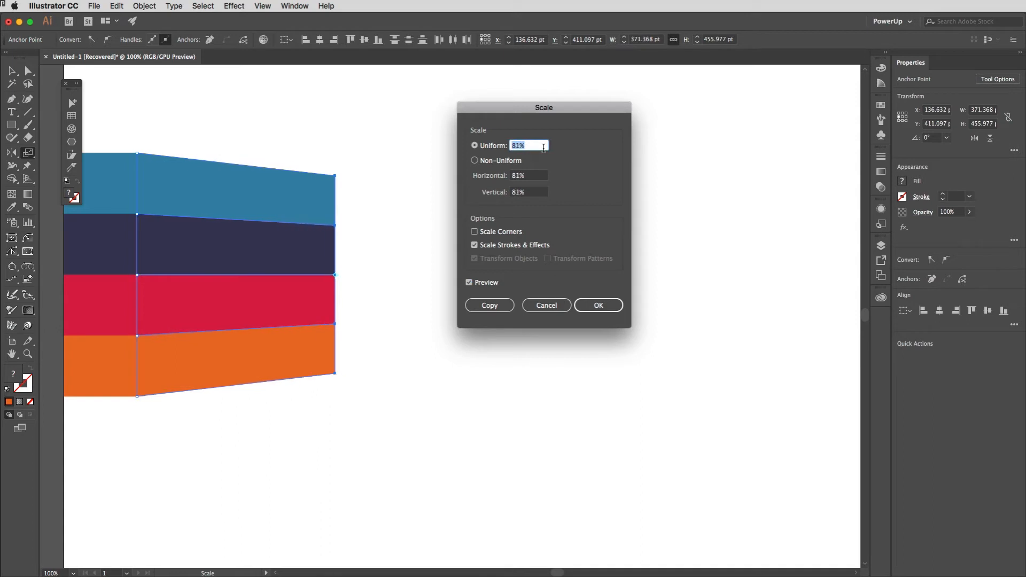
key(Down)
key(Down)
key(Down)
key(Down)
key(Down)
key(Down)
key(Down)
key(Down)
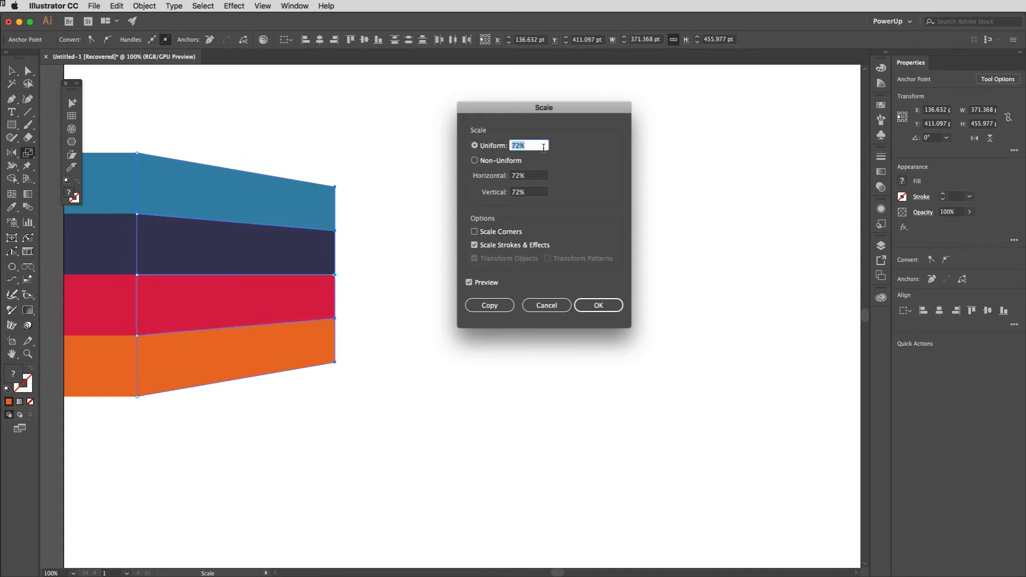
key(Down)
key(Down)
key(Down)
key(Down)
key(Down)
key(Down)
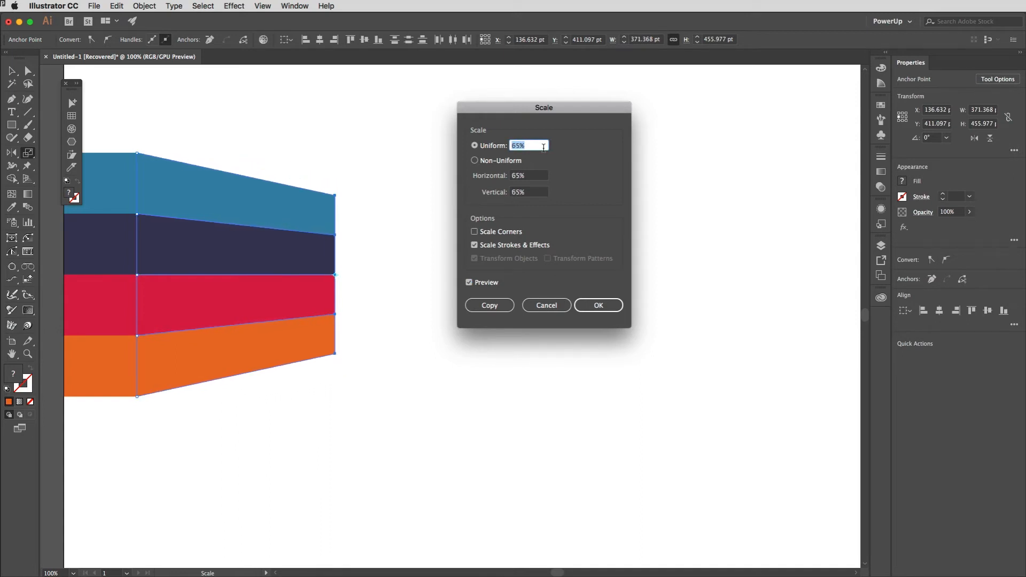
click(599, 305)
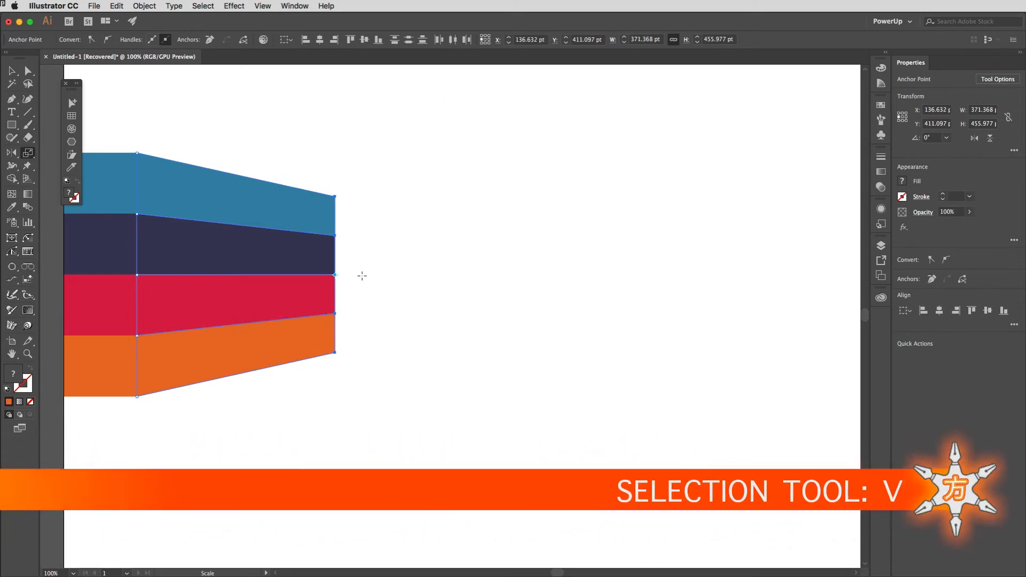
Narrow the tapered section until its right edge sits at about X 402 pt, and deselect it.
key(v)
drag(335, 275, 279, 274)
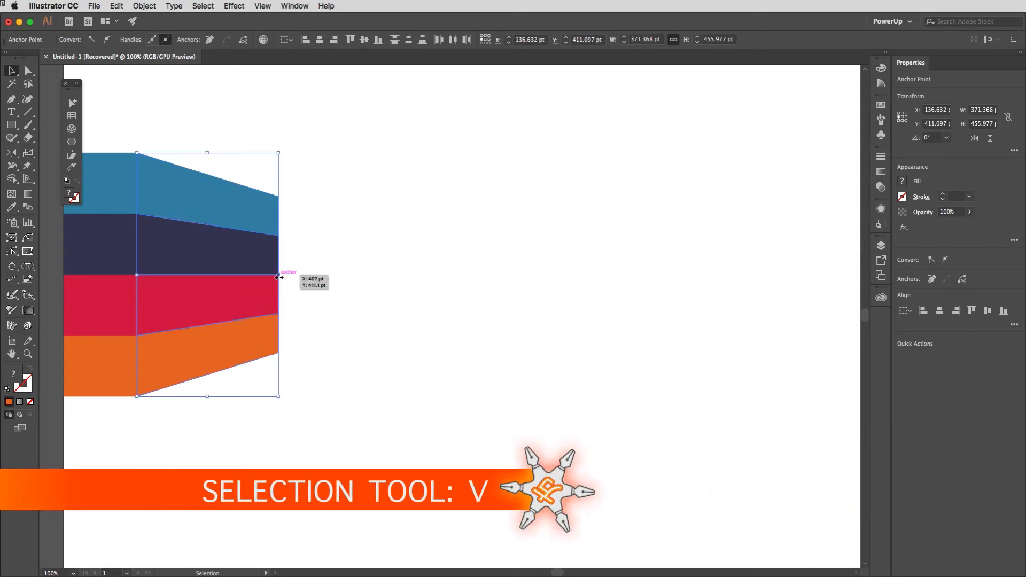
click(356, 274)
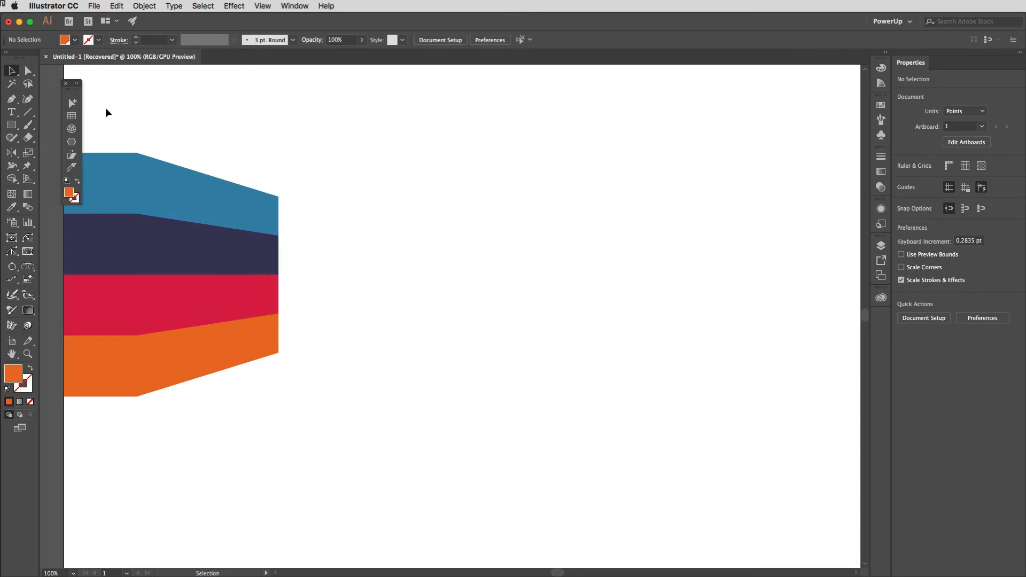
Duplicate the left column of four blocks and snap the copy's top-left corner to the tapered section's top-right corner.
drag(120, 428, 121, 427)
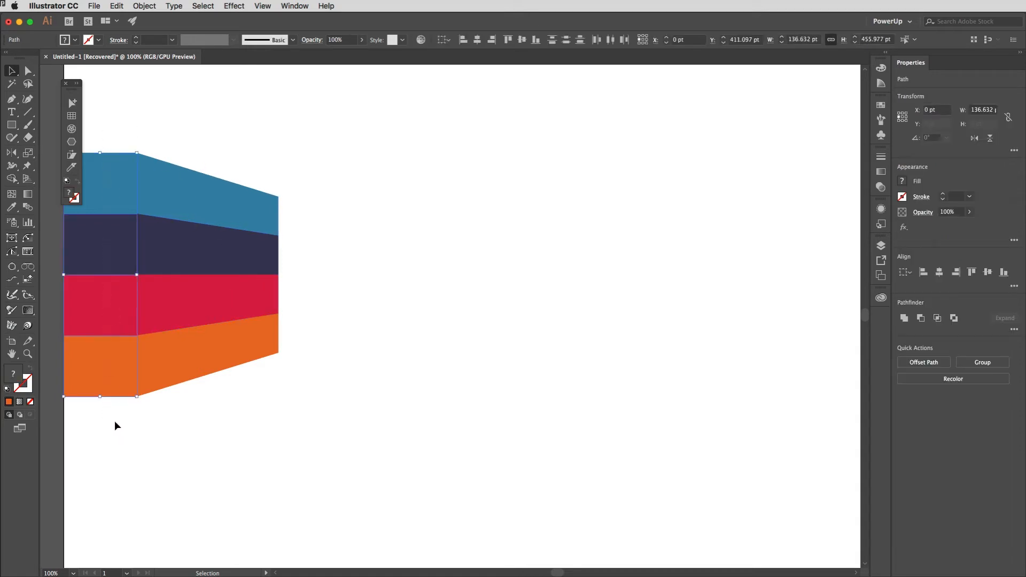
drag(110, 359, 404, 366)
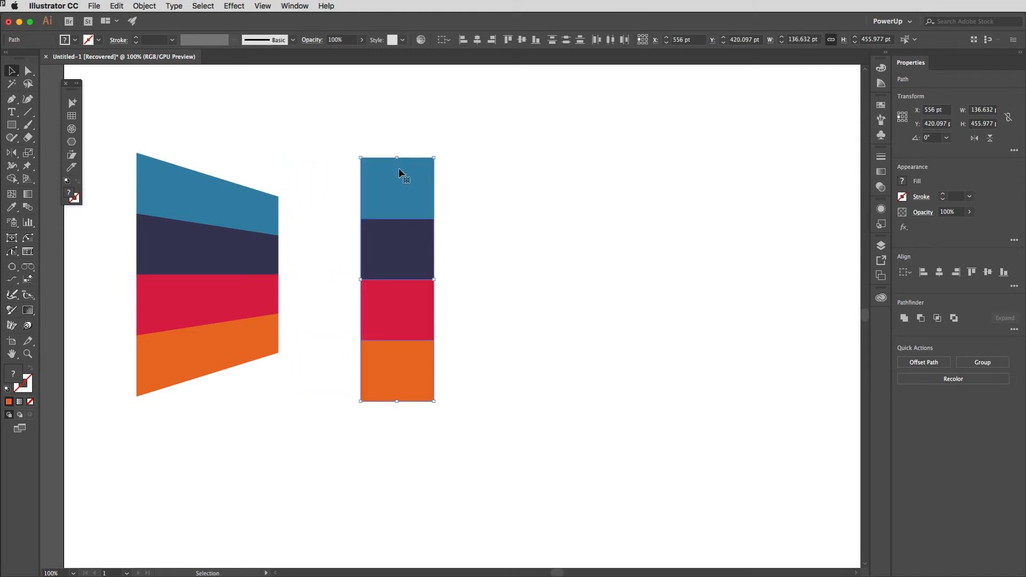
key(super+z)
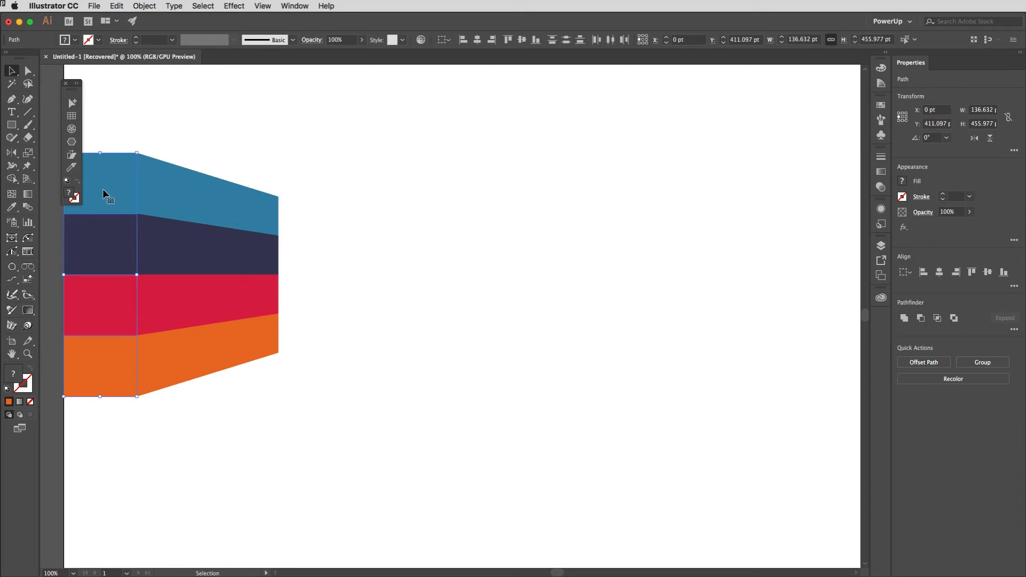
drag(104, 191, 324, 235)
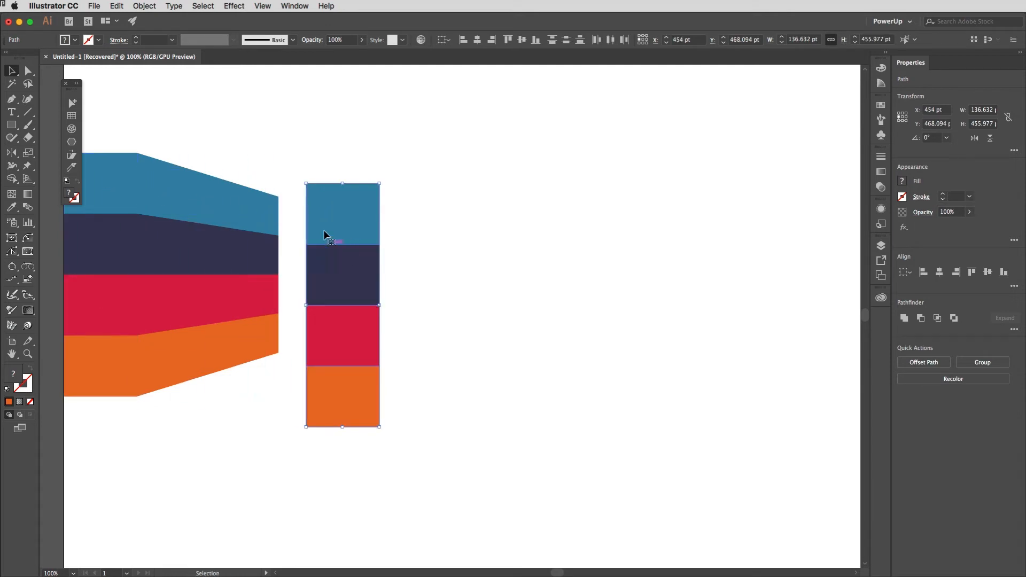
drag(321, 196, 295, 211)
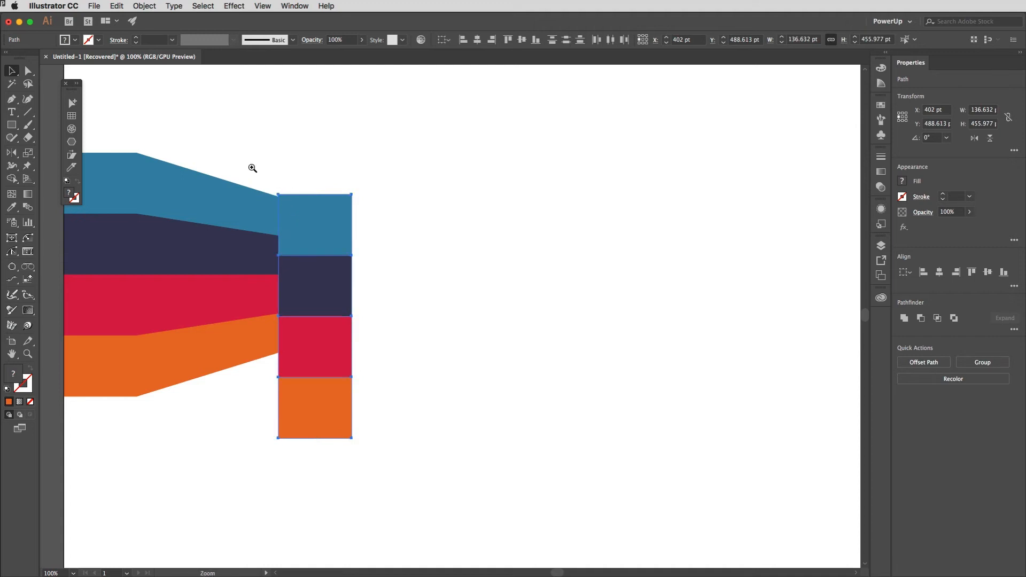
drag(252, 168, 403, 304)
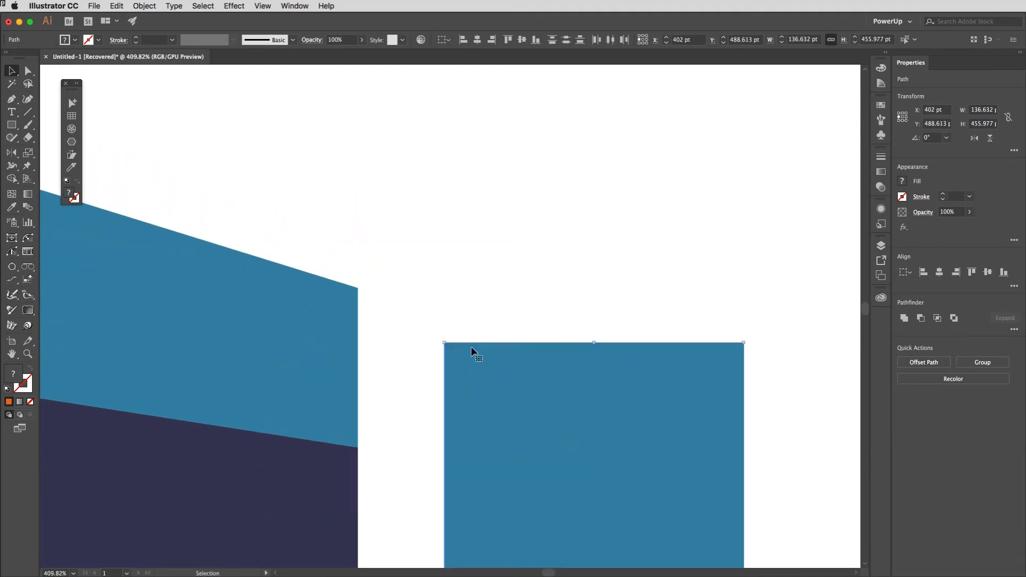
drag(460, 354, 375, 300)
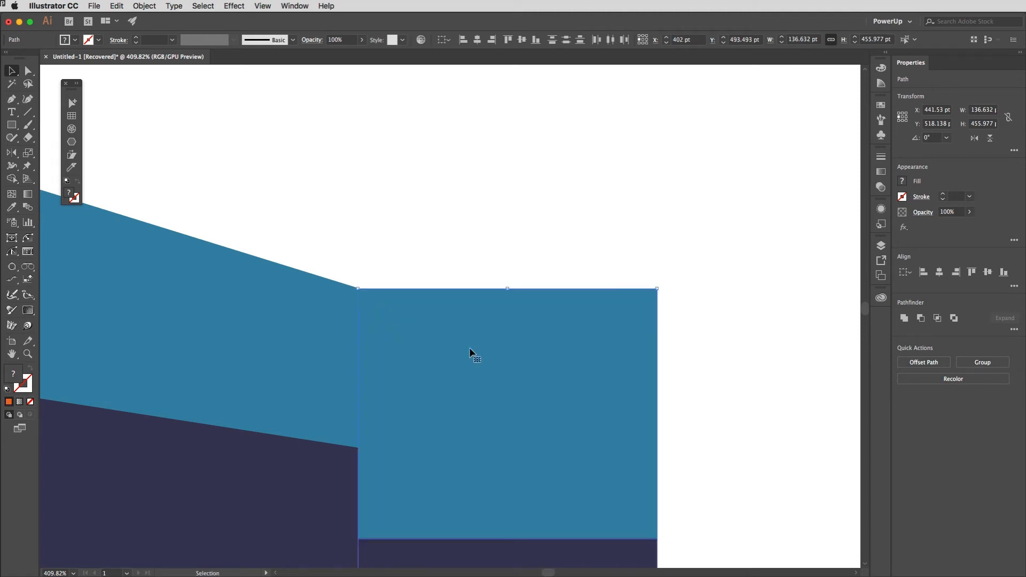
Shrink the copied column's height to about 291.5 pt so its bottom edge meets the tapered section's bottom-right corner, and deselect it.
drag(568, 472, 552, 178)
drag(489, 499, 491, 165)
drag(481, 481, 517, 394)
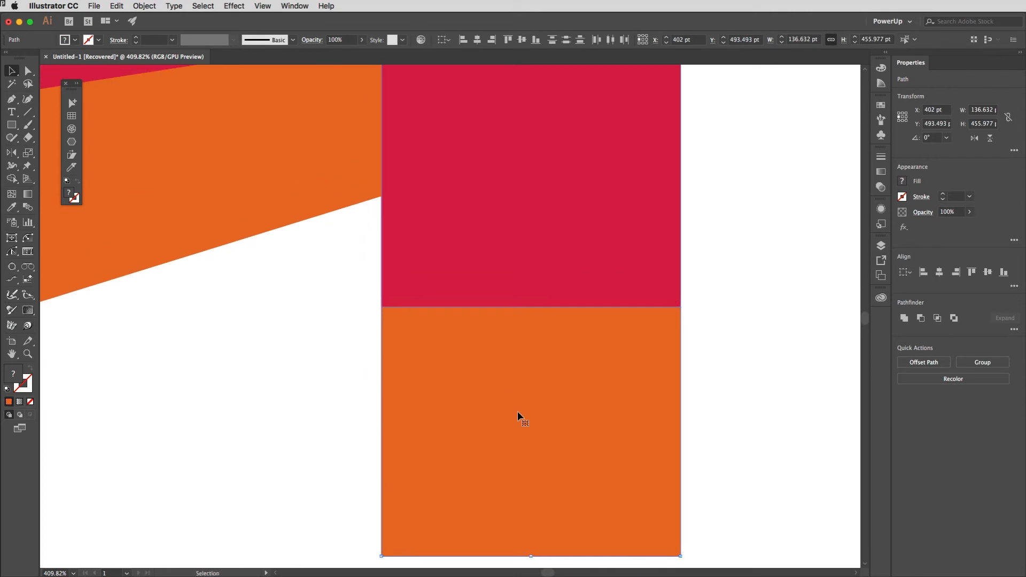
drag(527, 556, 378, 196)
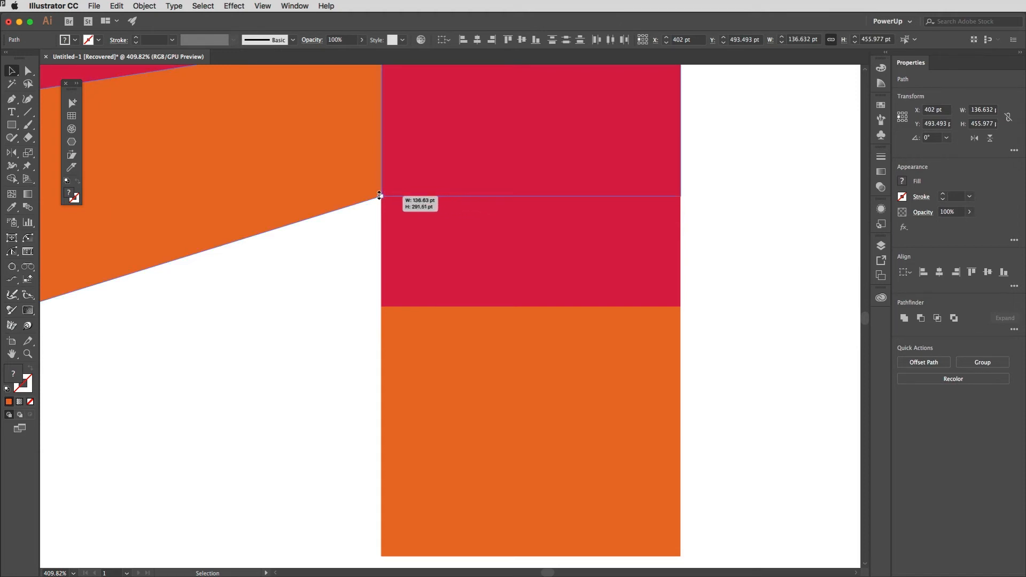
drag(380, 195, 379, 195)
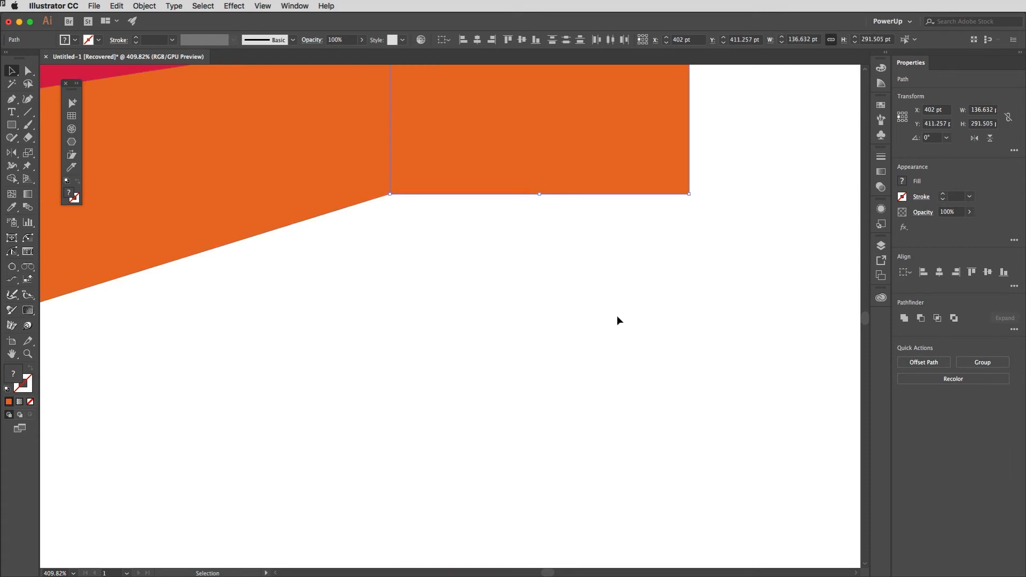
key(super+0)
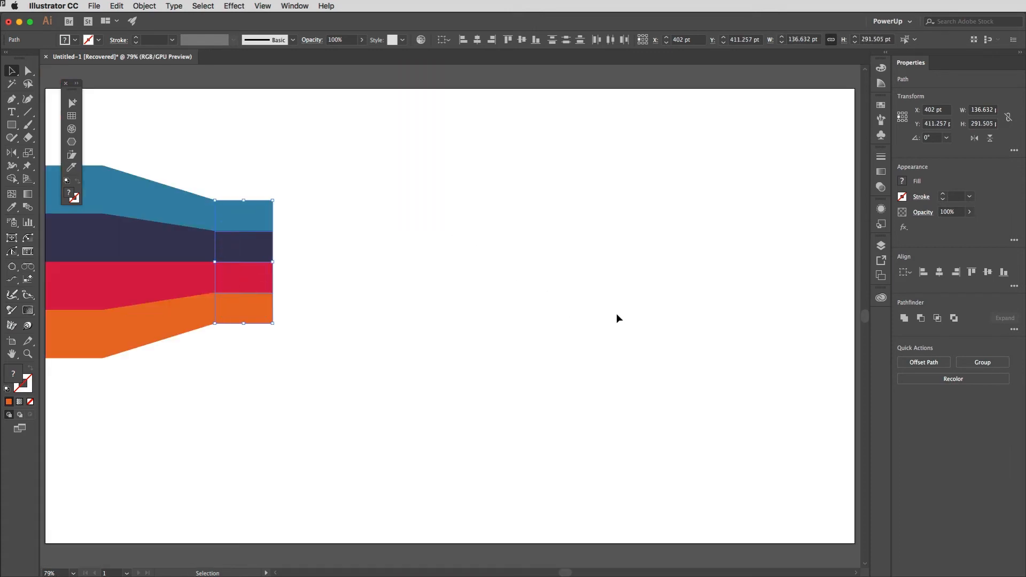
click(339, 249)
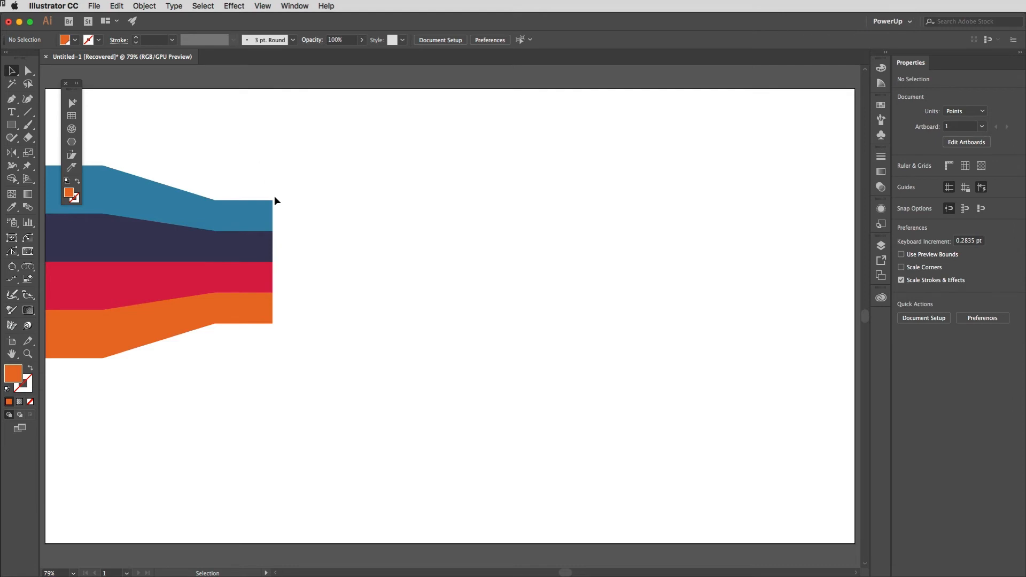
Stretch the right column's blocks rightward to staggered widths of about 201 pt (blue), 278 pt (navy), 354 pt (red) and 440 pt (orange).
click(253, 217)
drag(273, 216, 332, 247)
click(253, 251)
click(267, 279)
drag(277, 280, 365, 279)
click(253, 308)
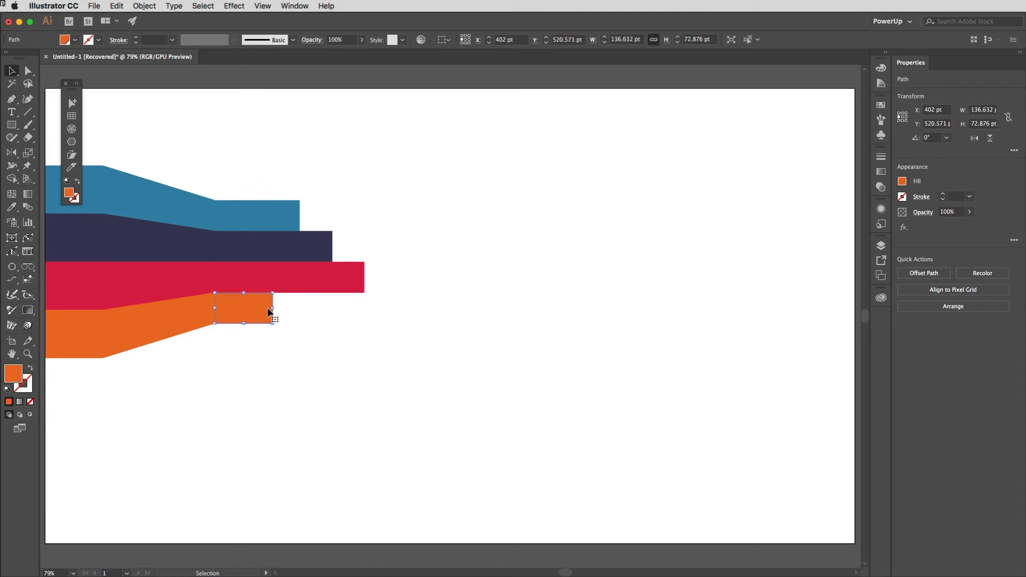
drag(273, 308, 401, 308)
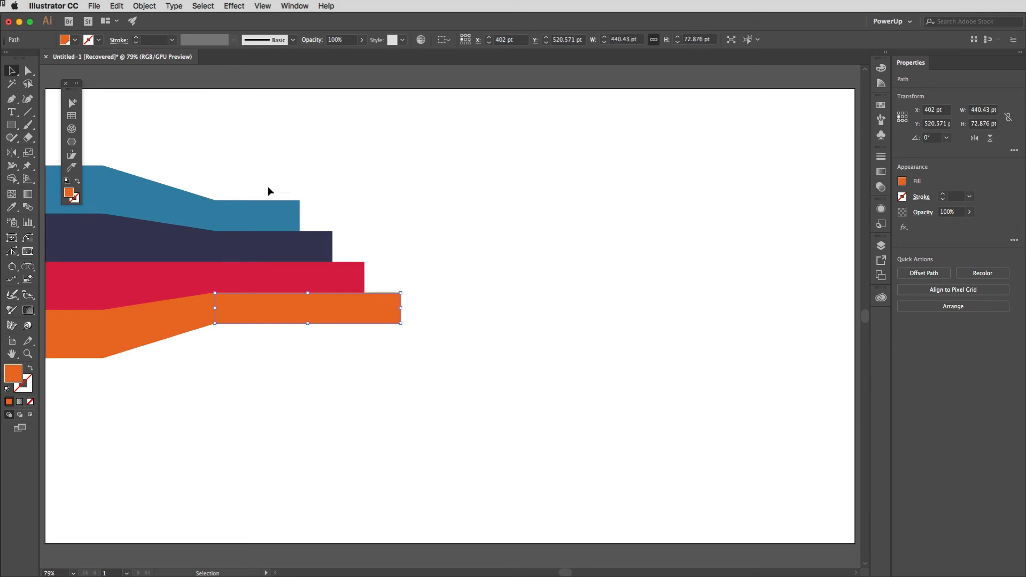
Add anchor points midway along every side of the four staggered blocks.
drag(254, 168, 290, 354)
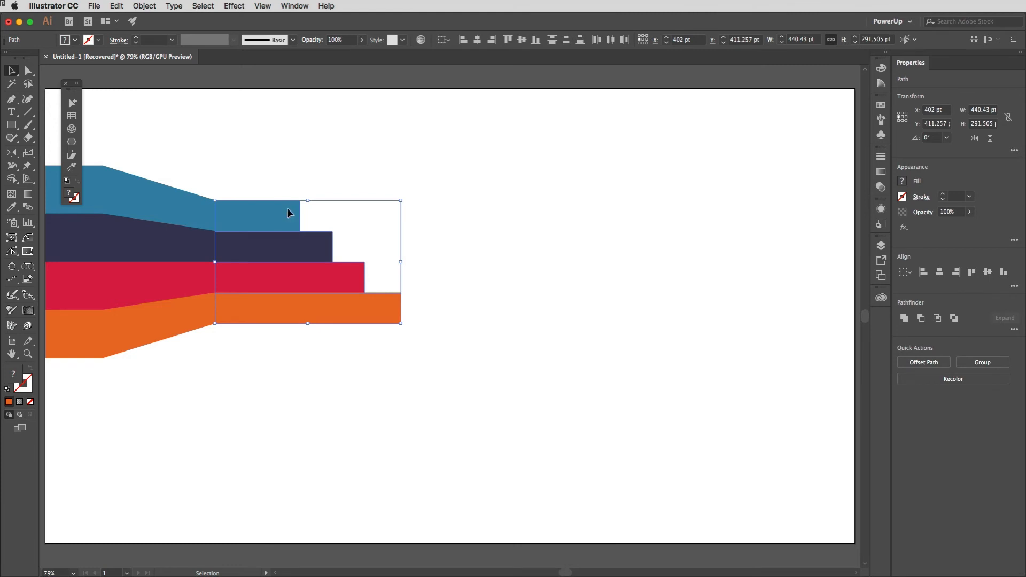
click(140, 6)
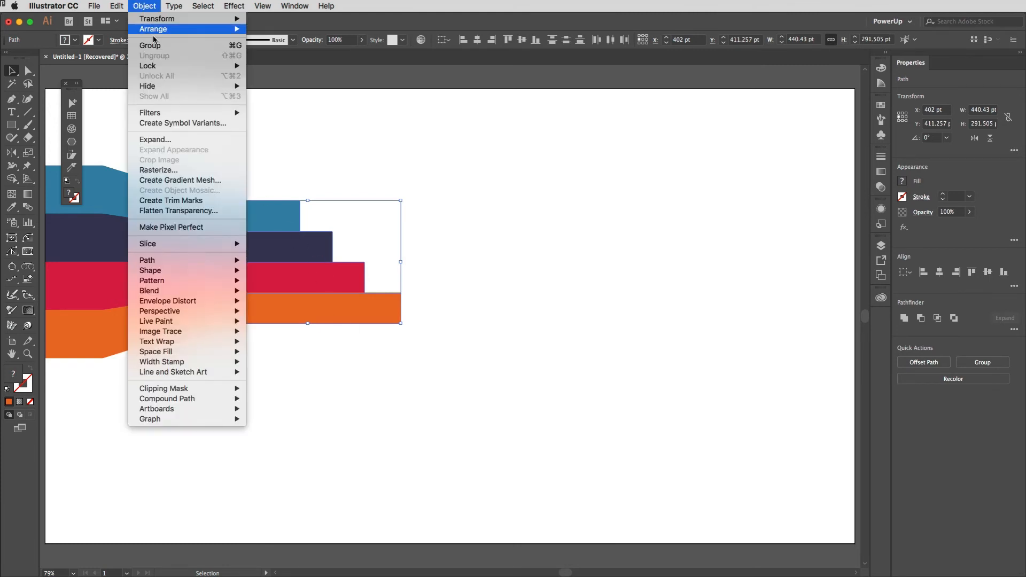
mouse_move(176, 264)
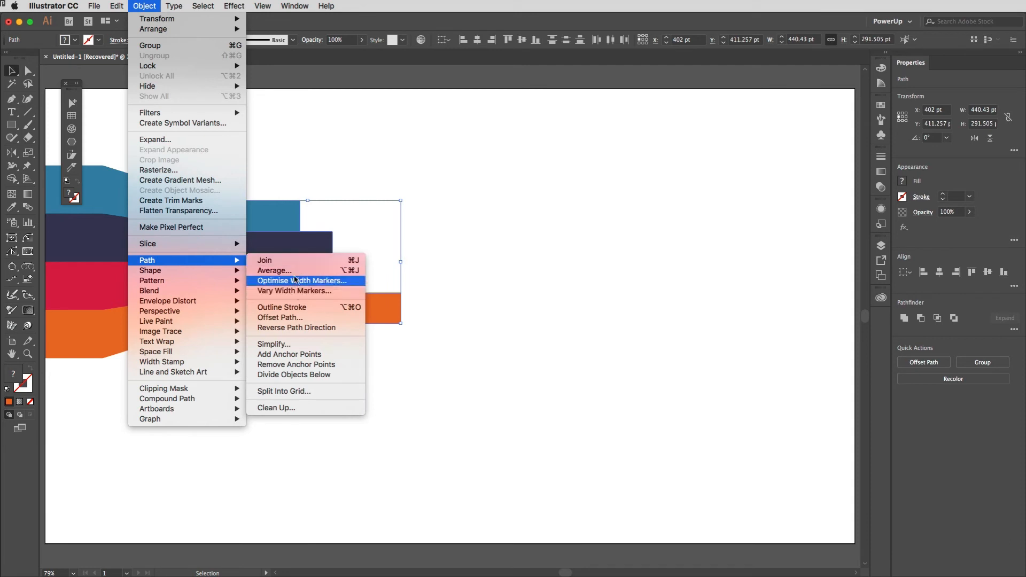
click(296, 356)
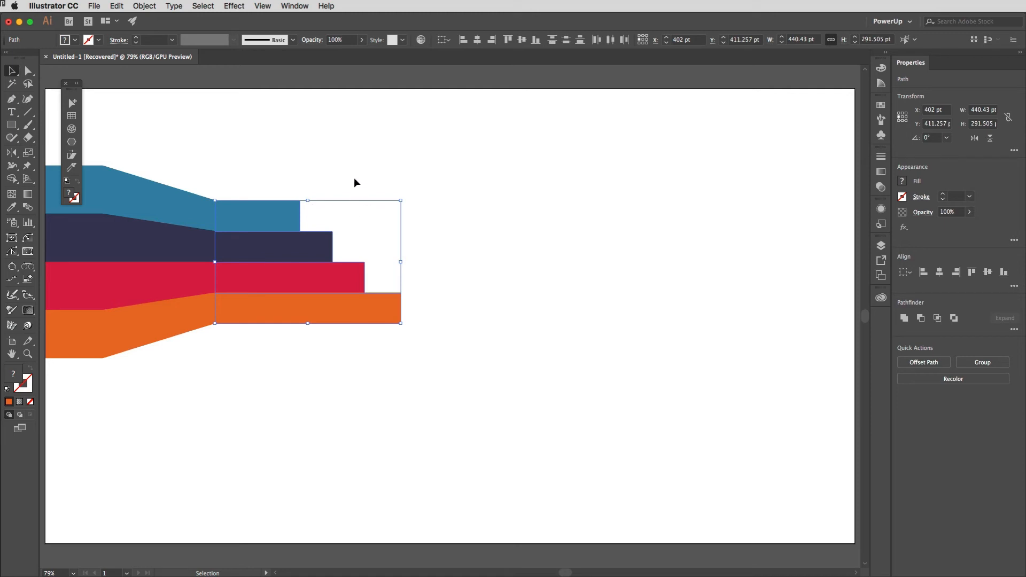
Nudge the right-edge midpoint anchors of all four staggered blocks about 31 pt outward to form arrow tips, and deselect them.
key(a)
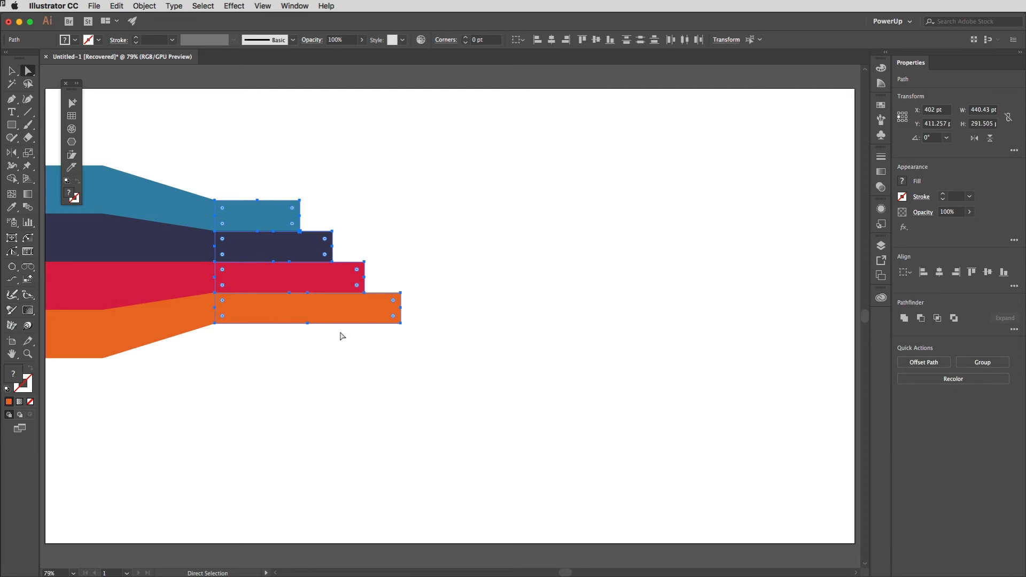
click(300, 215)
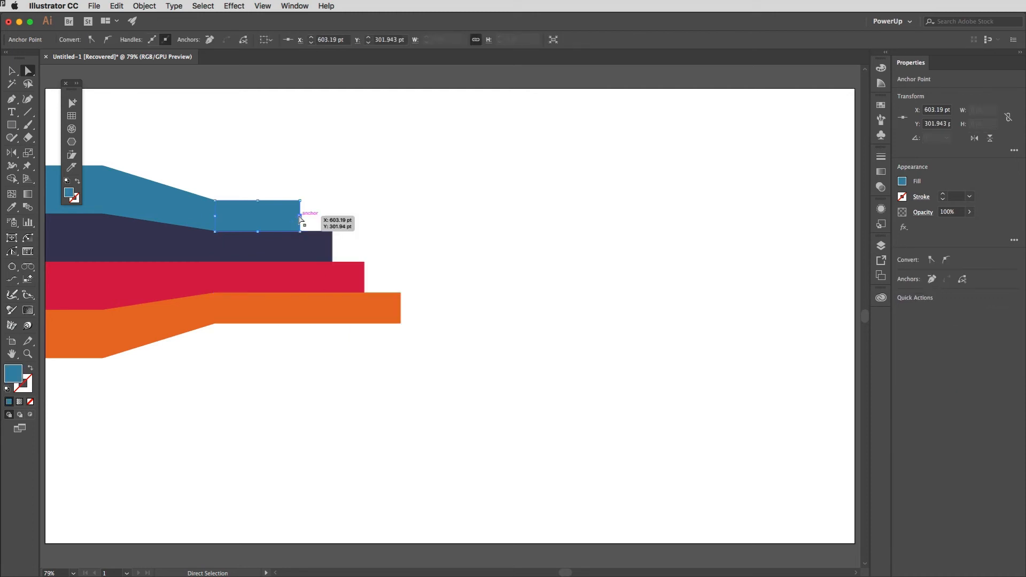
shift+click(332, 247)
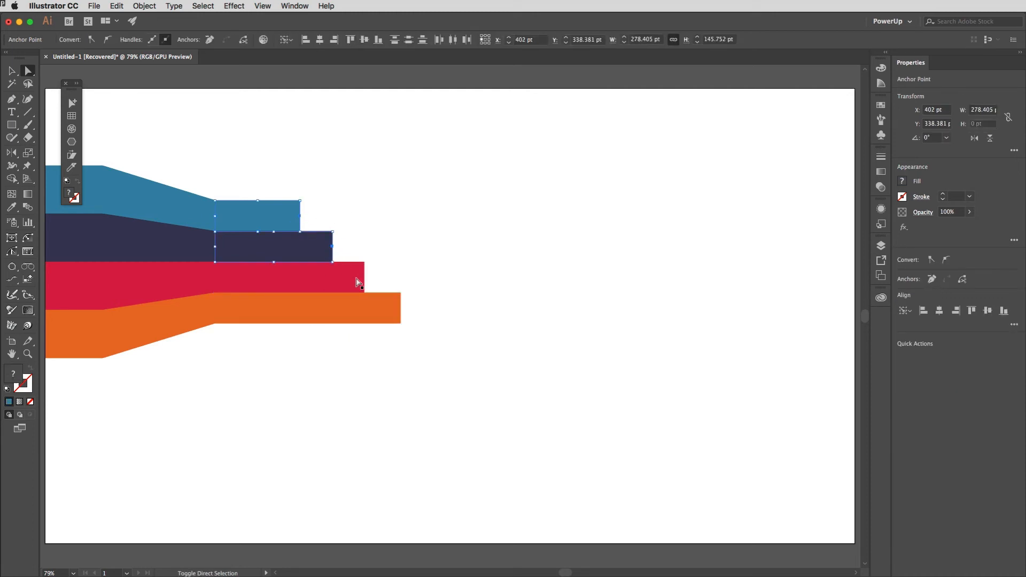
shift+click(364, 277)
shift+click(401, 309)
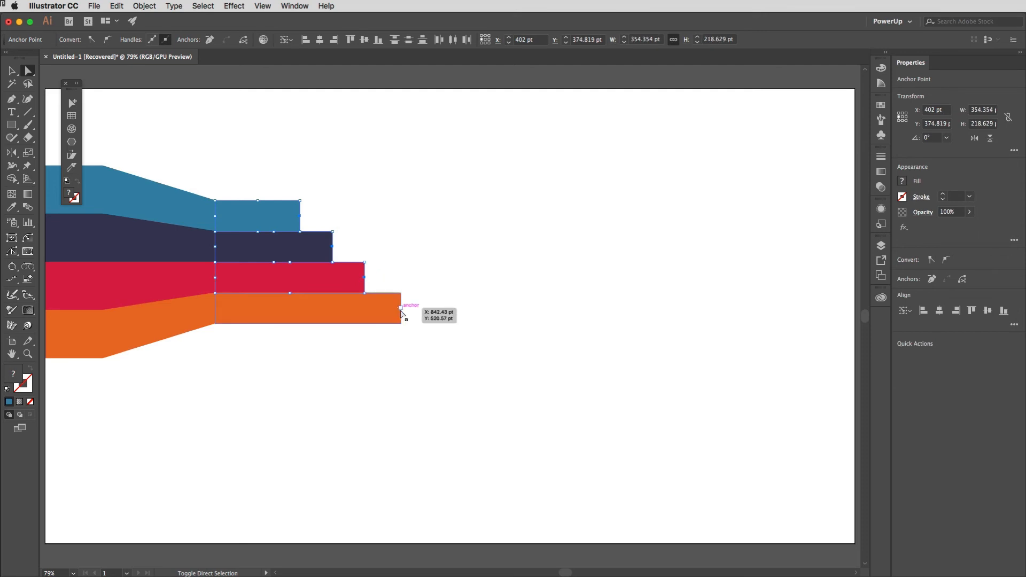
shift+click(400, 309)
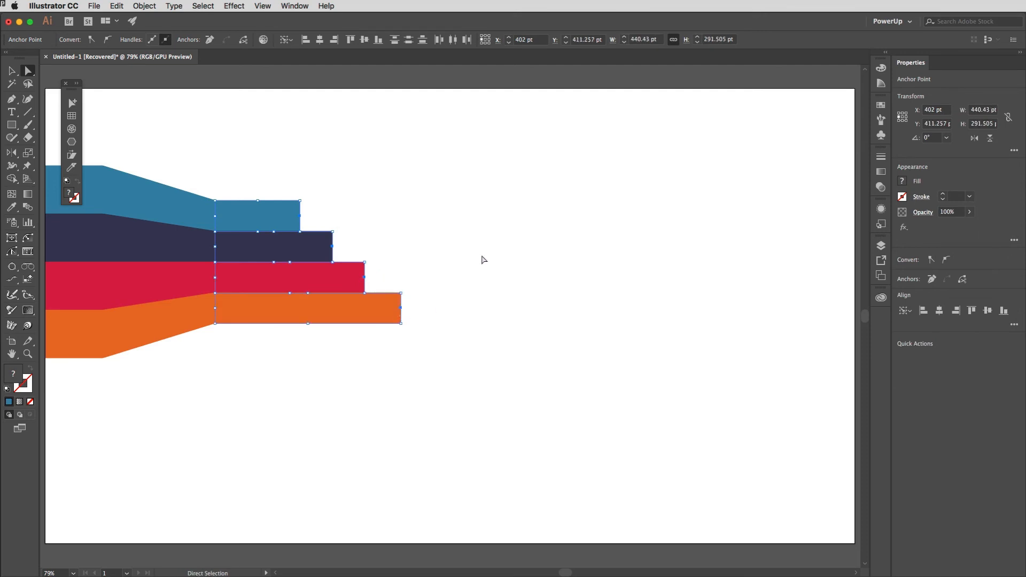
key(Right)
key(Right)
key(Right)
key(Right)
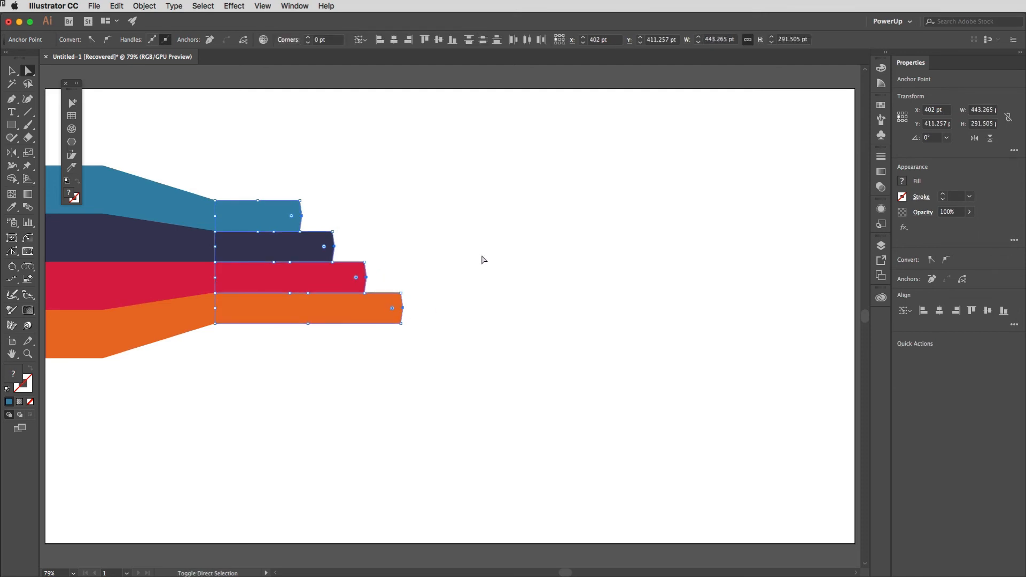
key(Right)
key(Right)
key(Right)
key(Right)
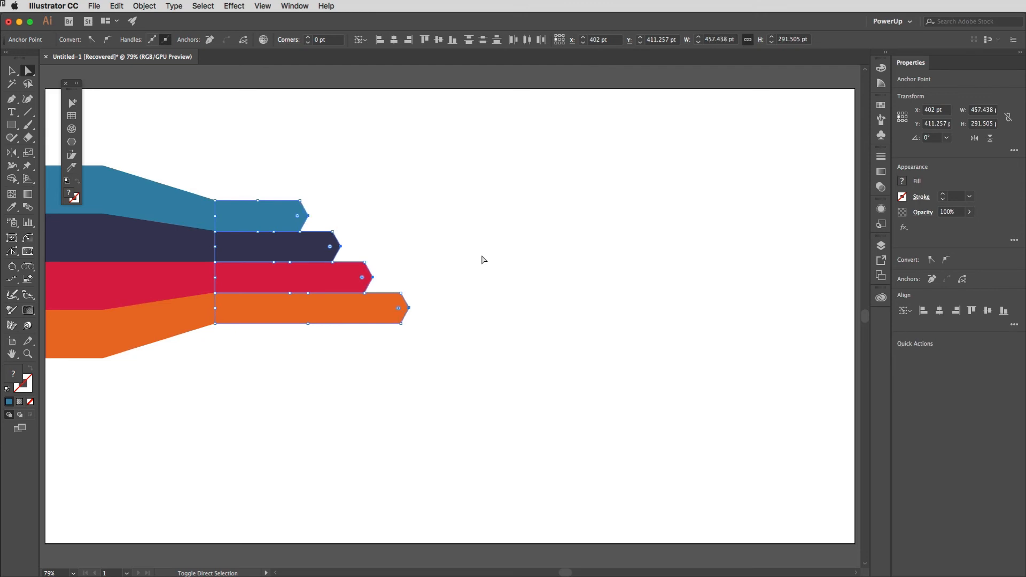
key(Right)
key(Right)
key(Right)
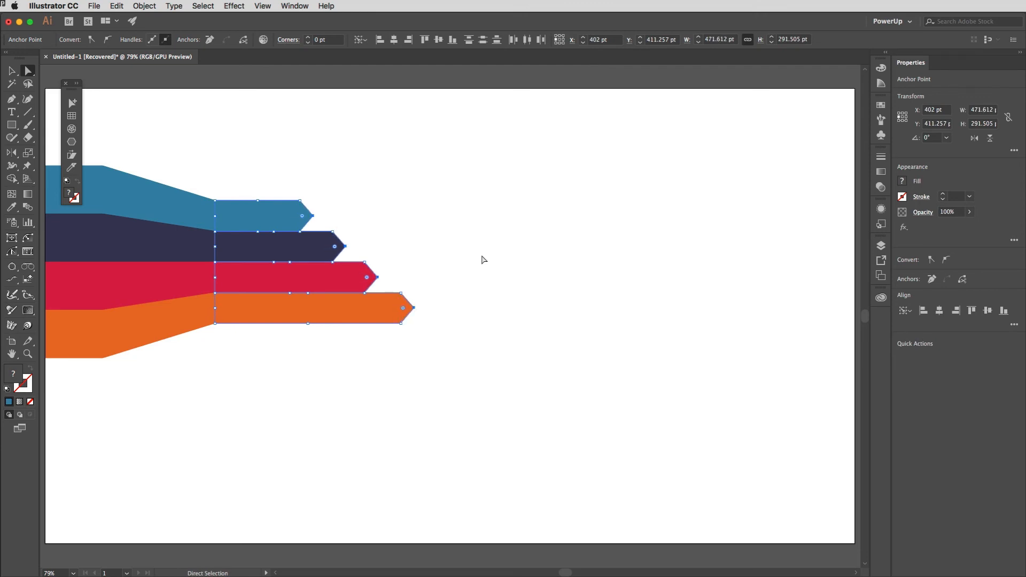
key(v)
click(236, 132)
Group the four tapered middle pieces and add a new fill to the group.
drag(132, 150, 173, 400)
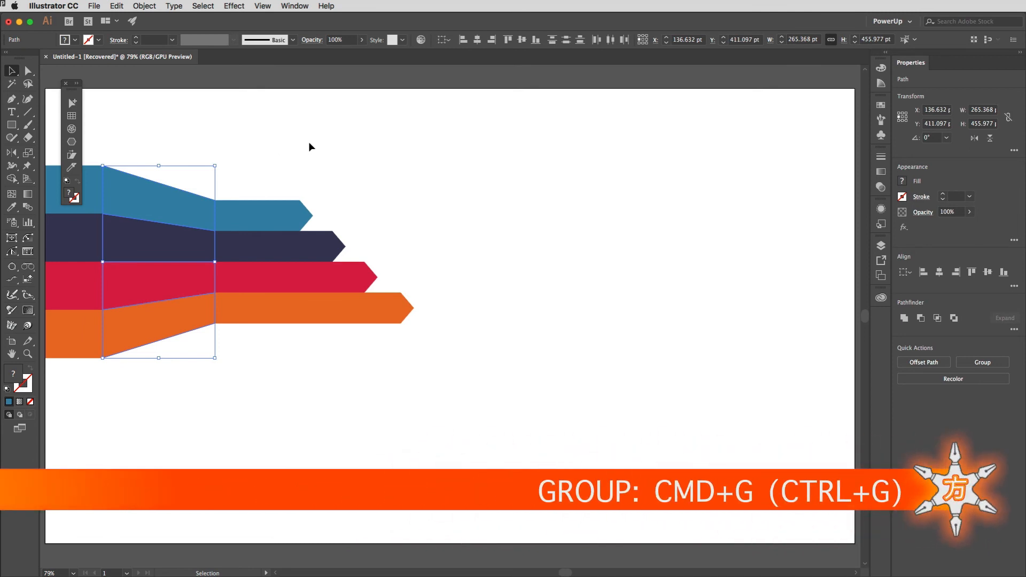
key(super+g)
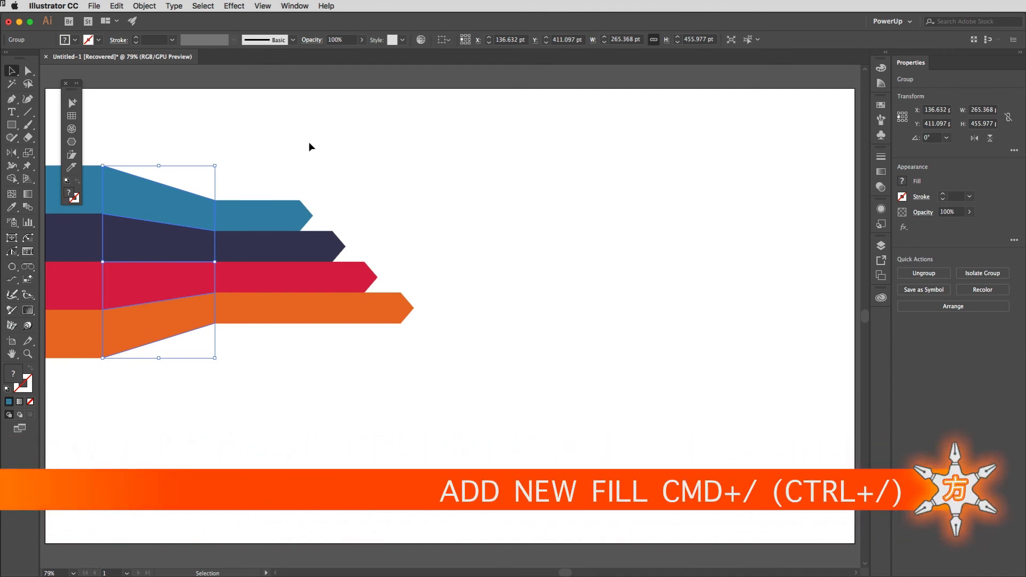
key(a)
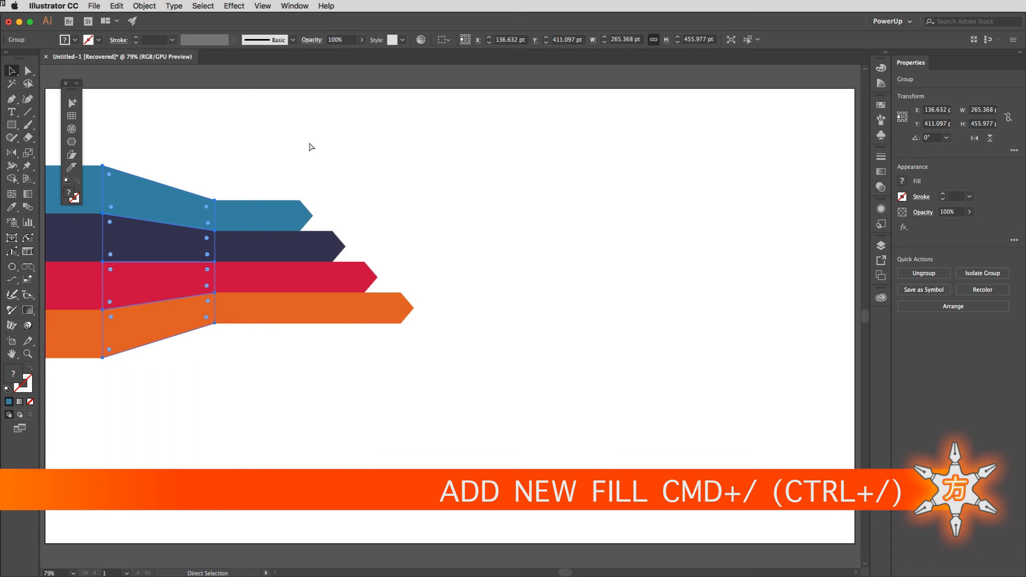
key(super+slash)
key(v)
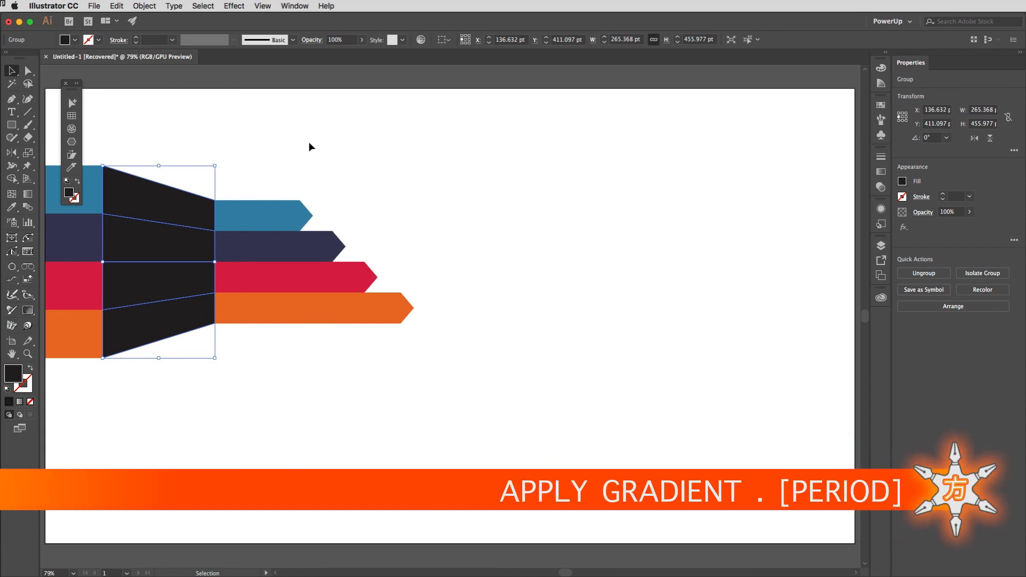
Apply a linear gradient to the group's new fill, check the opacity of both gradient stops, and deselect the group.
key(period)
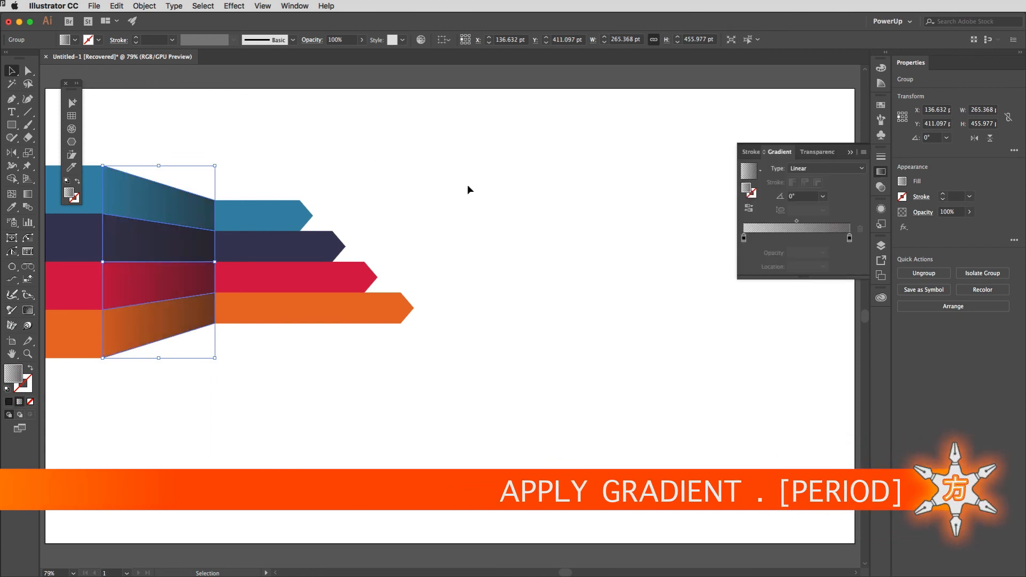
click(743, 238)
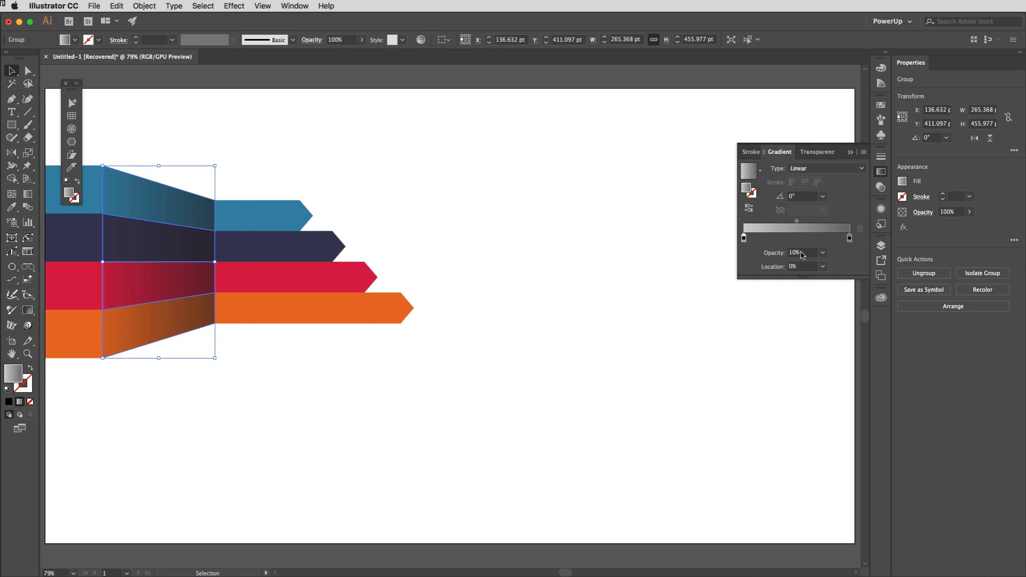
click(848, 238)
click(424, 254)
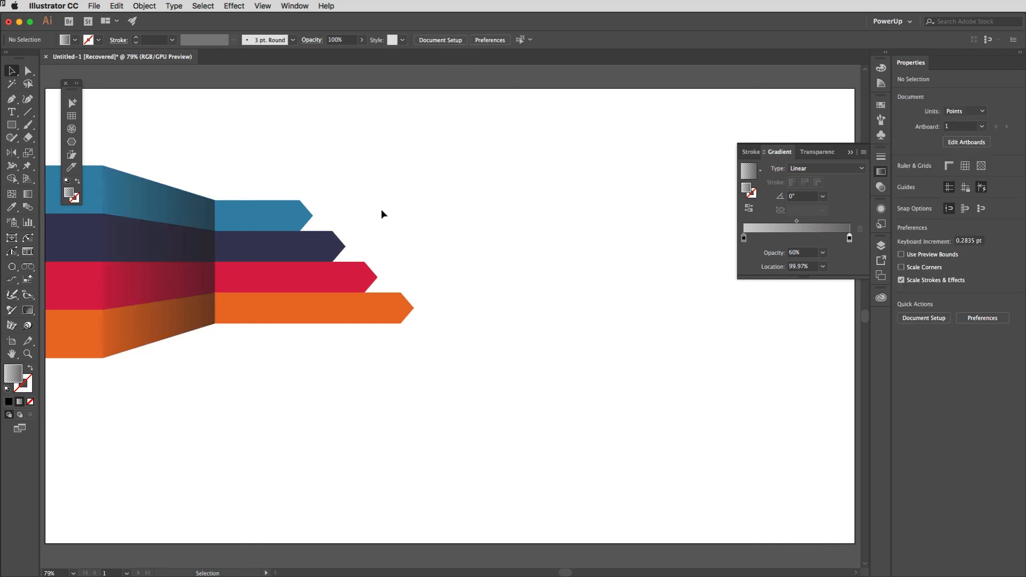
drag(240, 149, 357, 156)
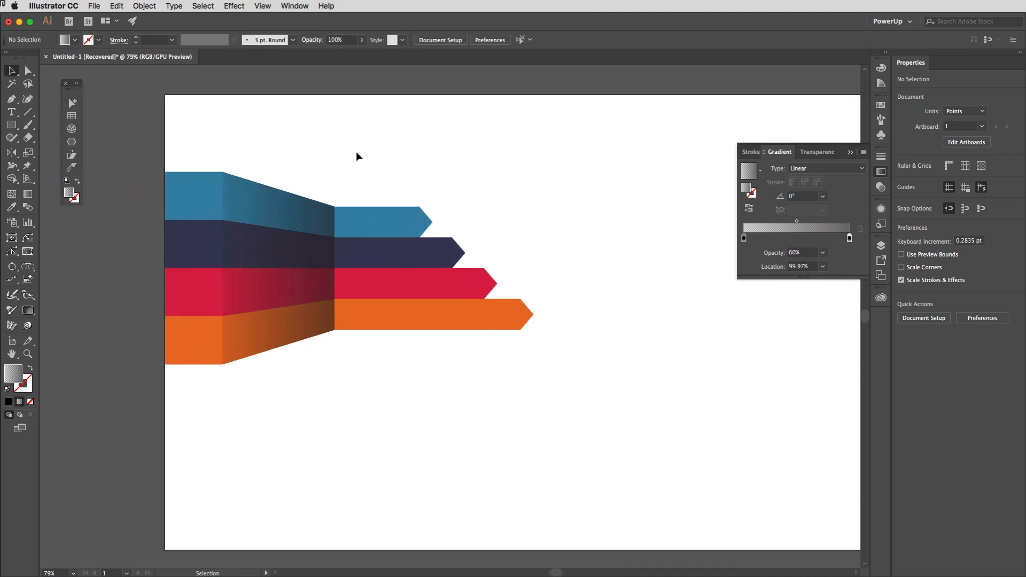